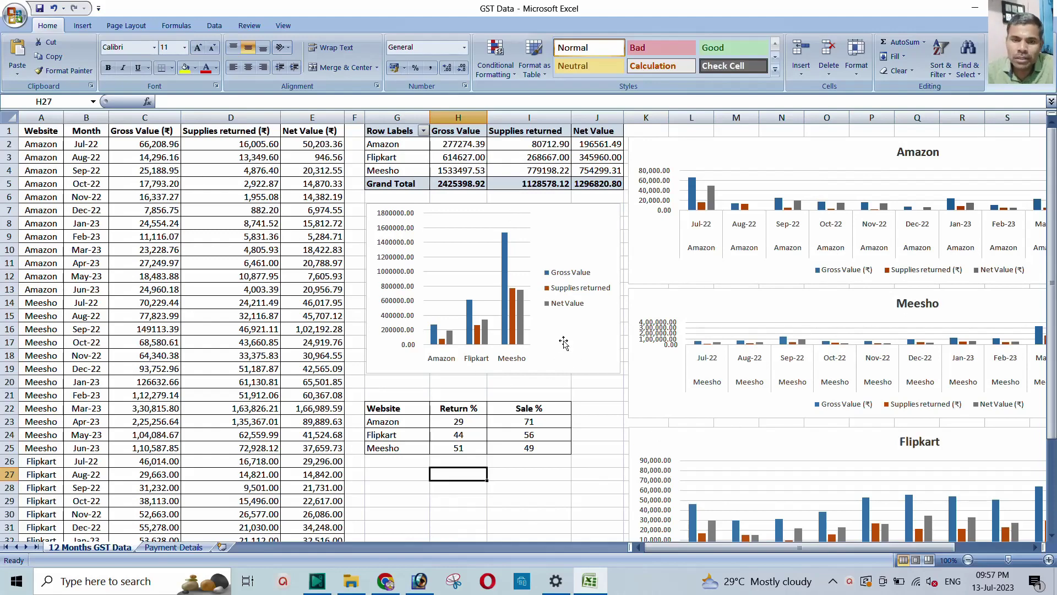
# - Examine the month range, the Amazon, Meesho and Flipkart website entries, and the Gross Value column in the 12 Months GST Data sheet
pyautogui.click(83, 144)
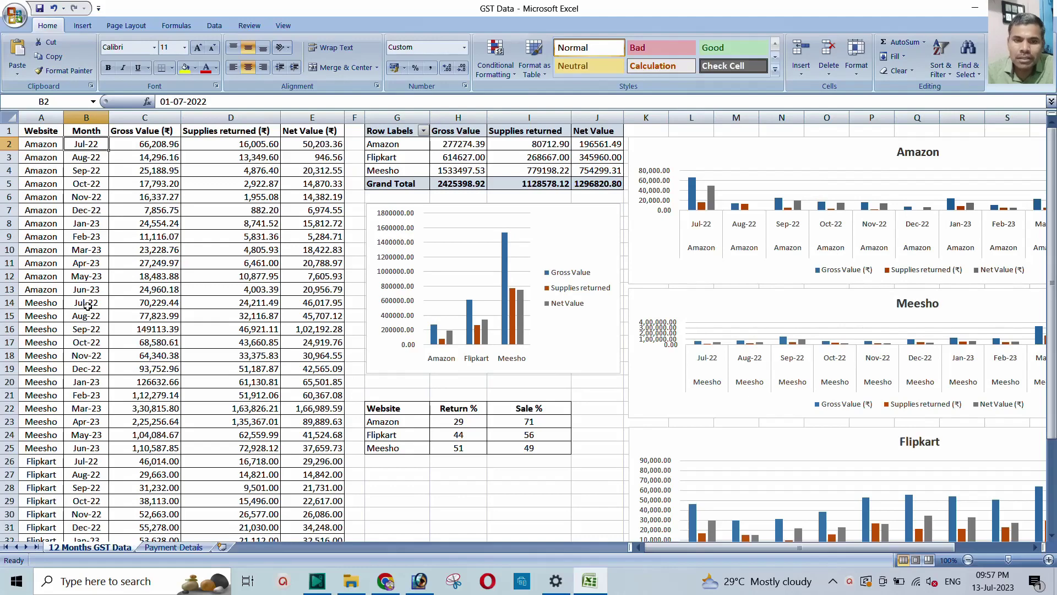
pyautogui.click(79, 290)
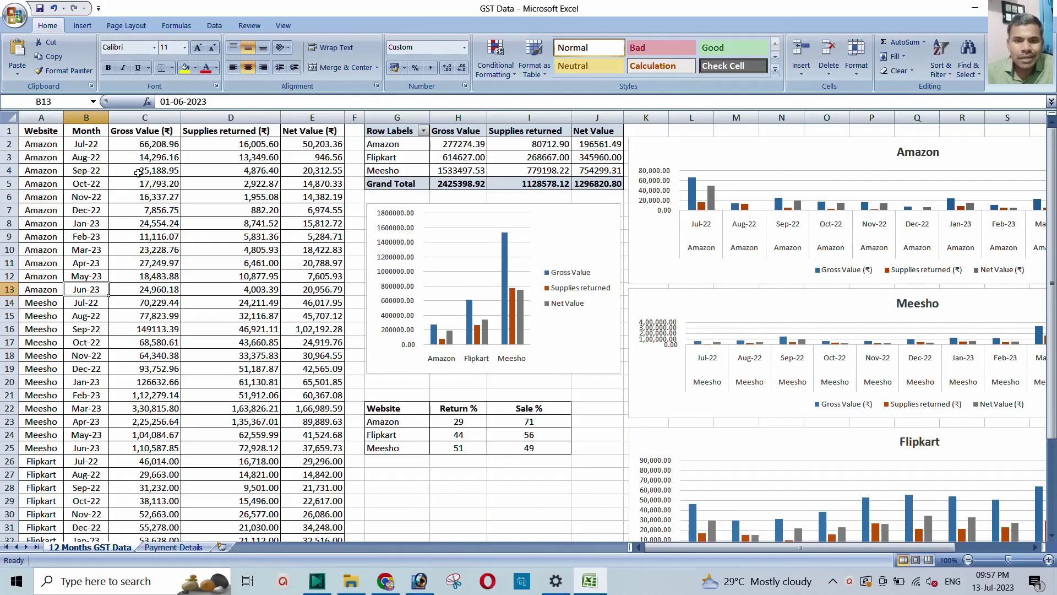
pyautogui.click(136, 132)
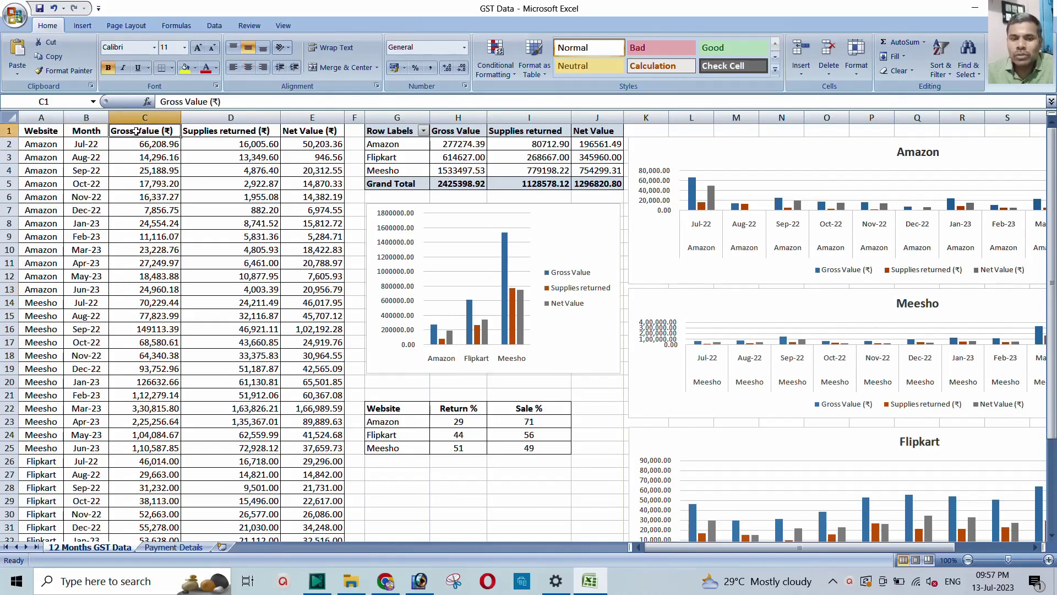
pyautogui.click(41, 147)
pyautogui.click(37, 329)
pyautogui.click(38, 461)
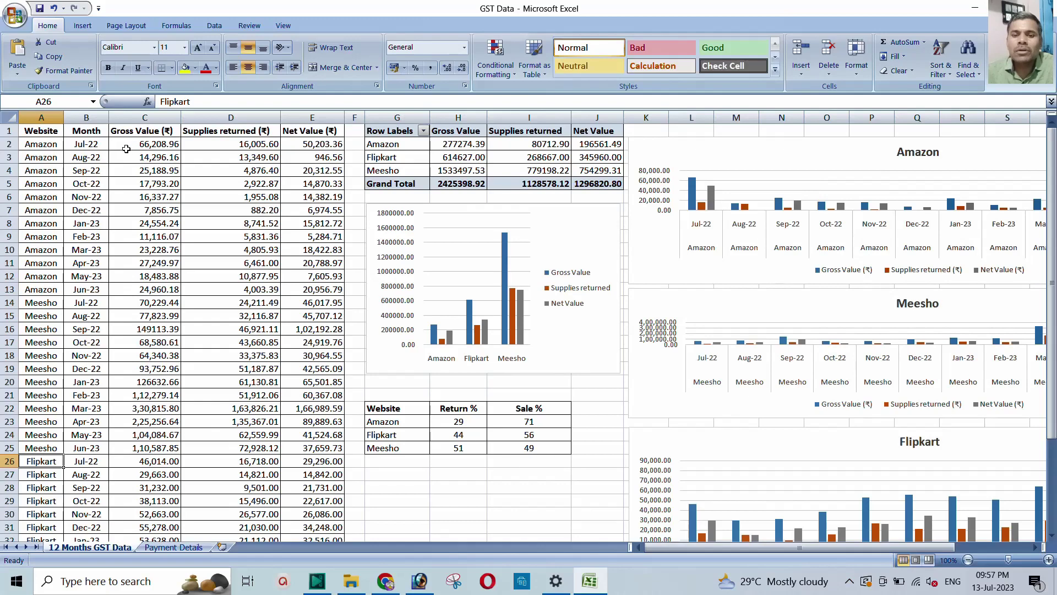
pyautogui.click(132, 133)
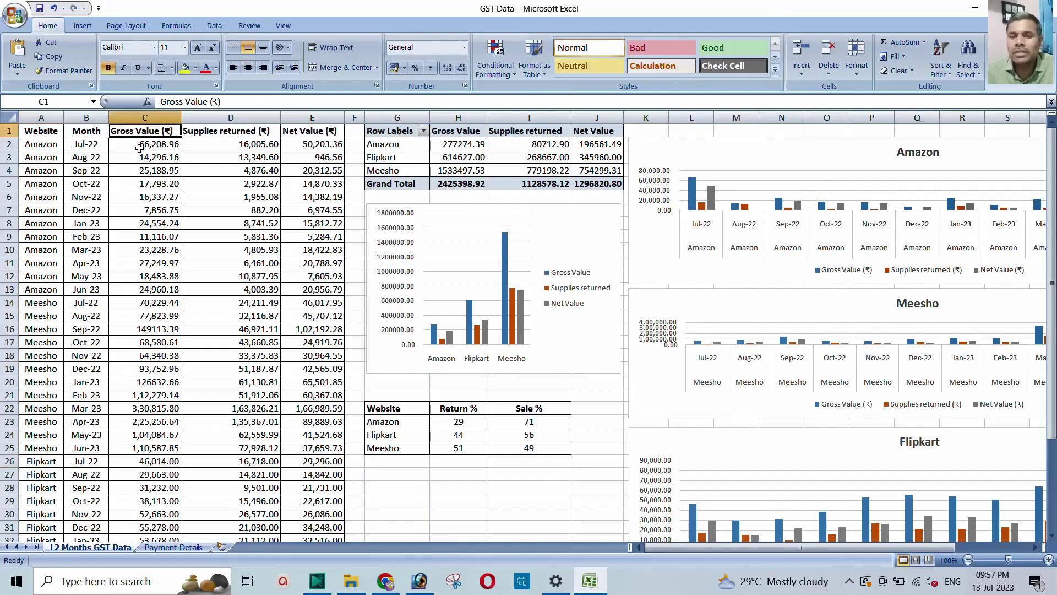
# - Inspect the Amazon Jul-22 row's gross value, supplies returned and the net value formula
pyautogui.click(84, 144)
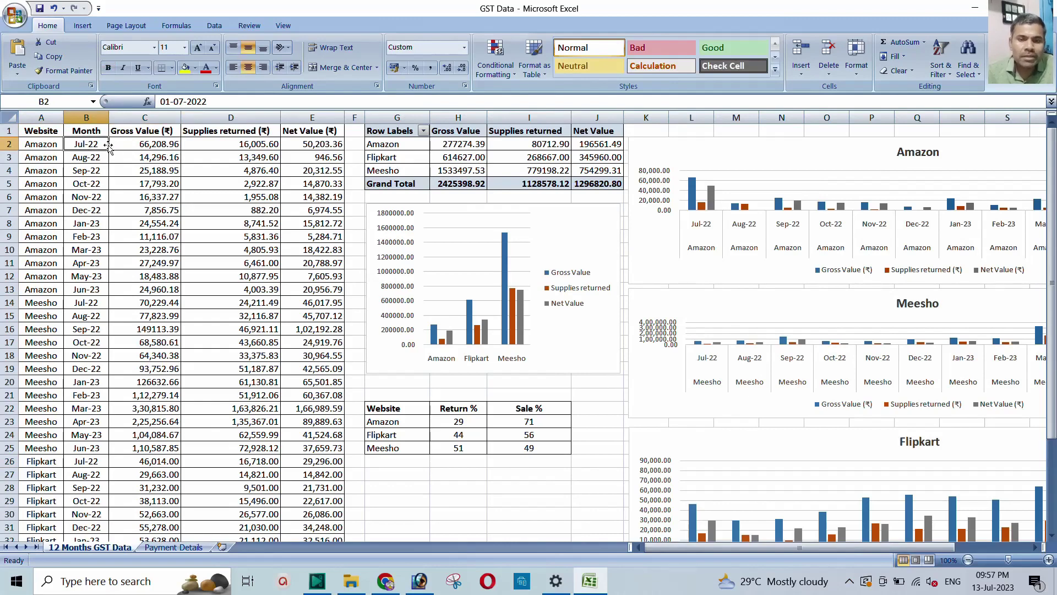
pyautogui.click(149, 145)
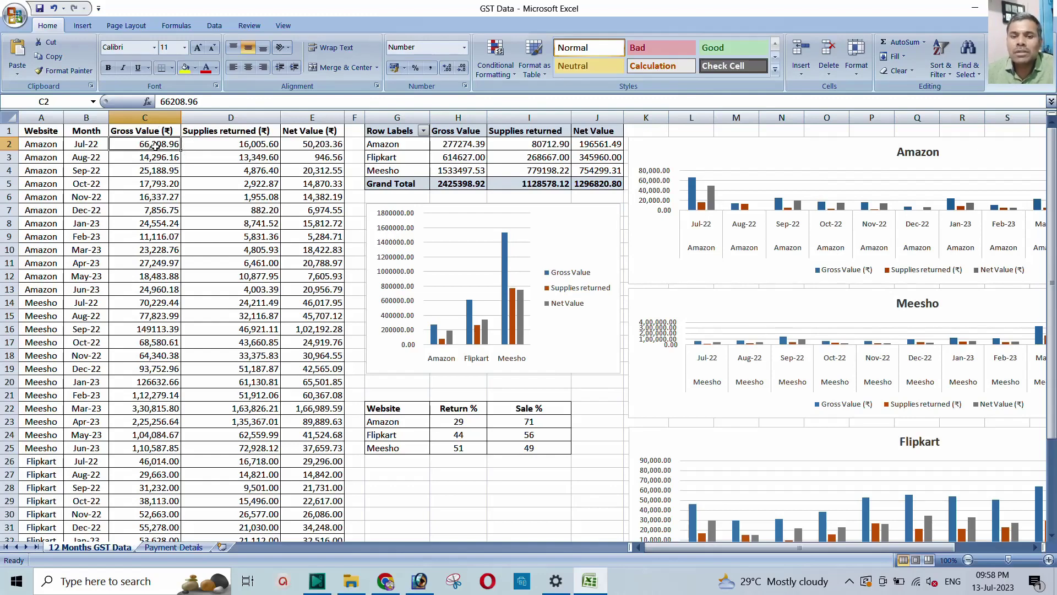
pyautogui.click(215, 142)
pyautogui.click(215, 131)
pyautogui.click(219, 144)
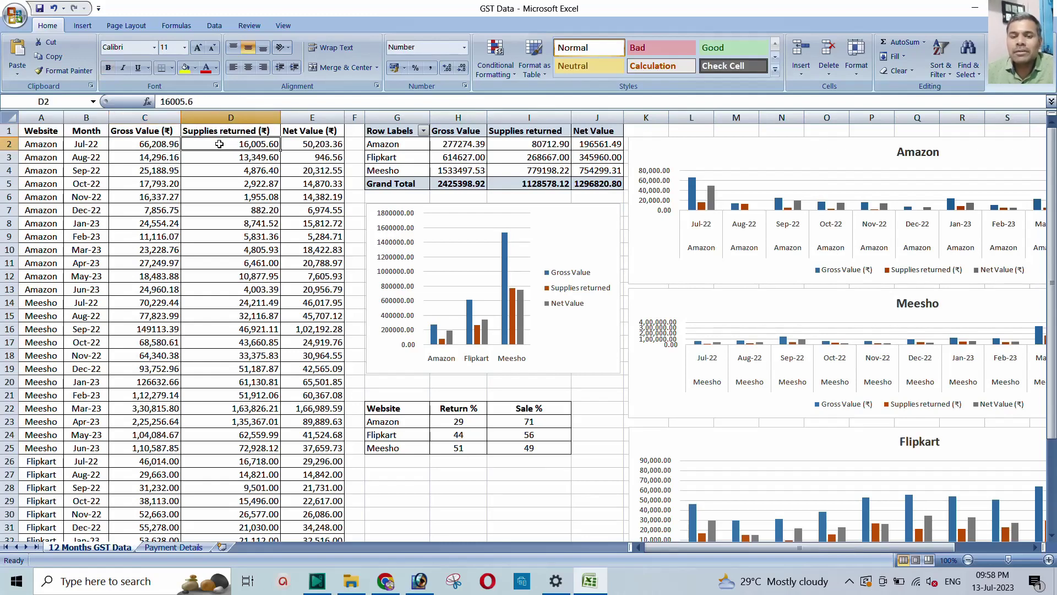
pyautogui.click(312, 143)
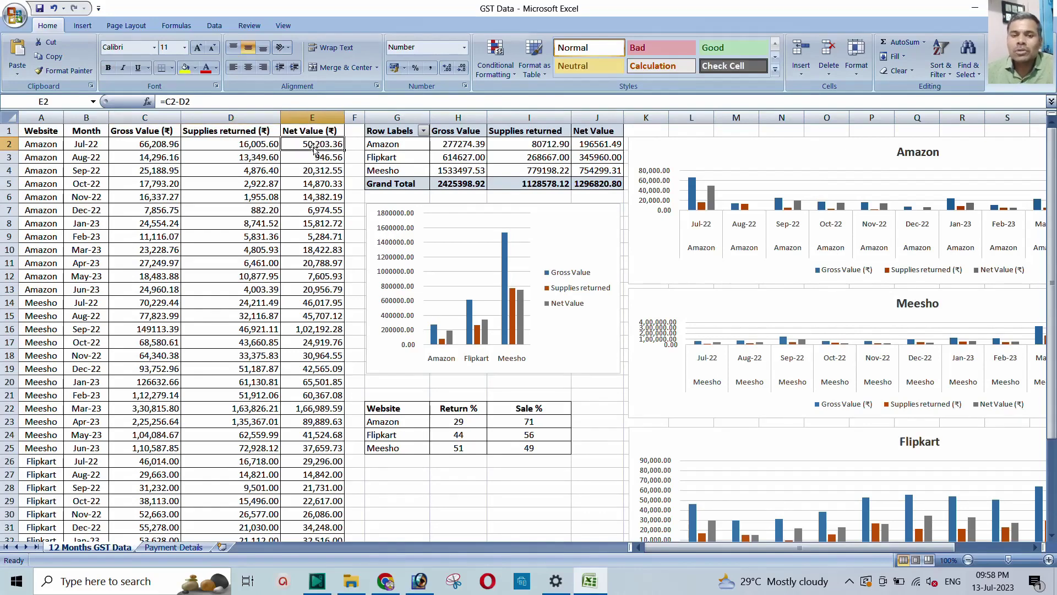
pyautogui.click(44, 145)
pyautogui.click(158, 146)
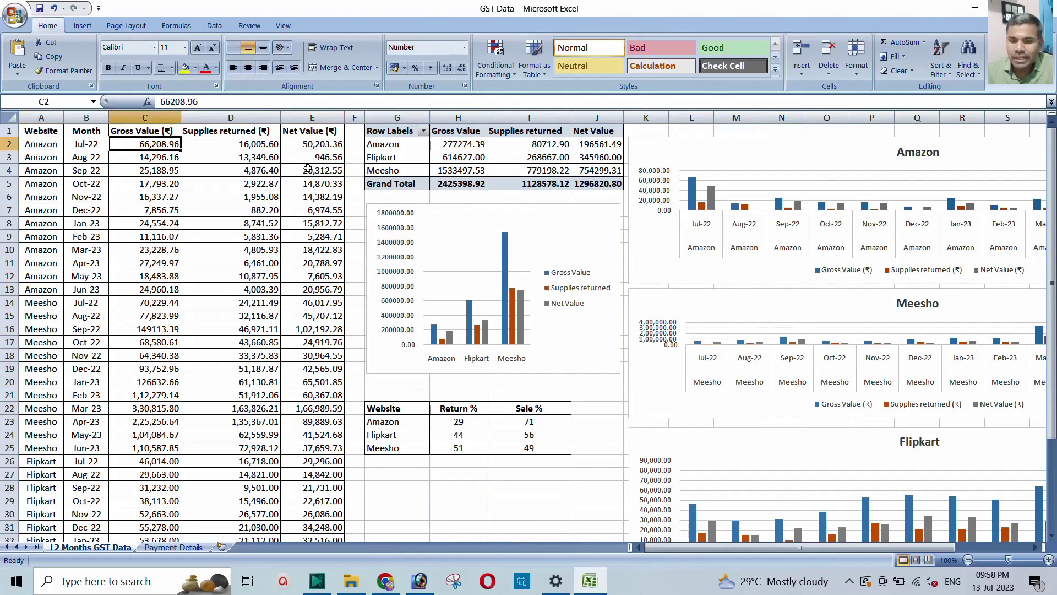
# - Switch to Chrome and view the open Amazon, Flipkart and Meesho seller dashboards, returning to Amazon
pyautogui.click(386, 584)
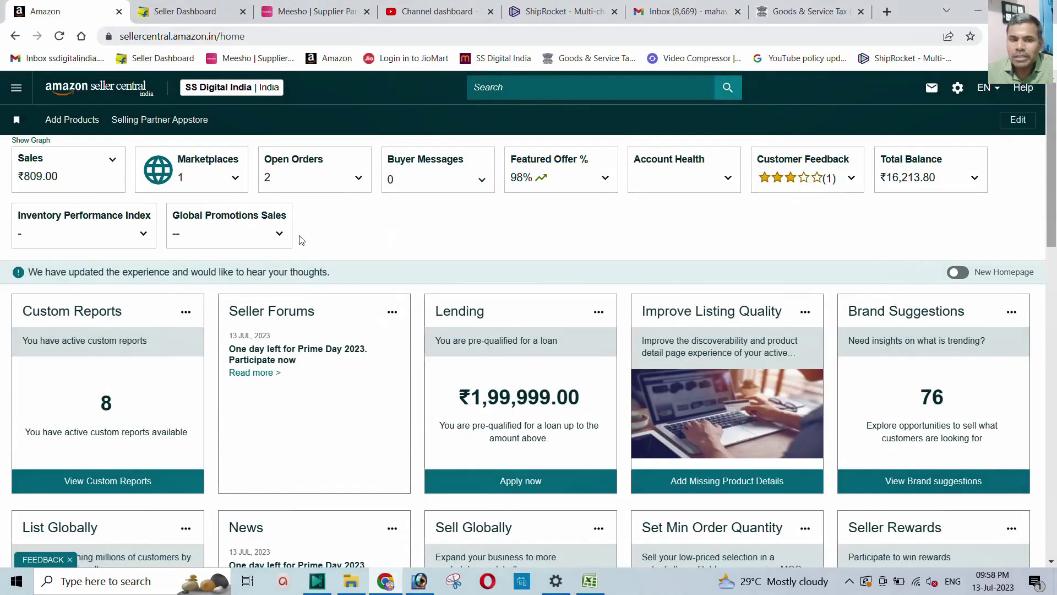
pyautogui.click(177, 12)
pyautogui.click(301, 16)
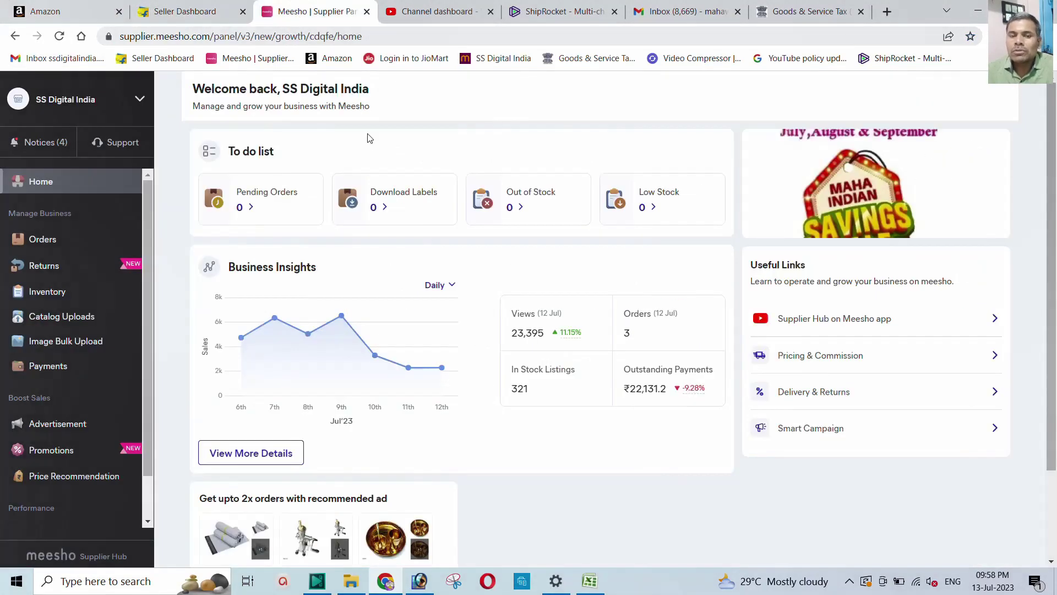
pyautogui.click(49, 11)
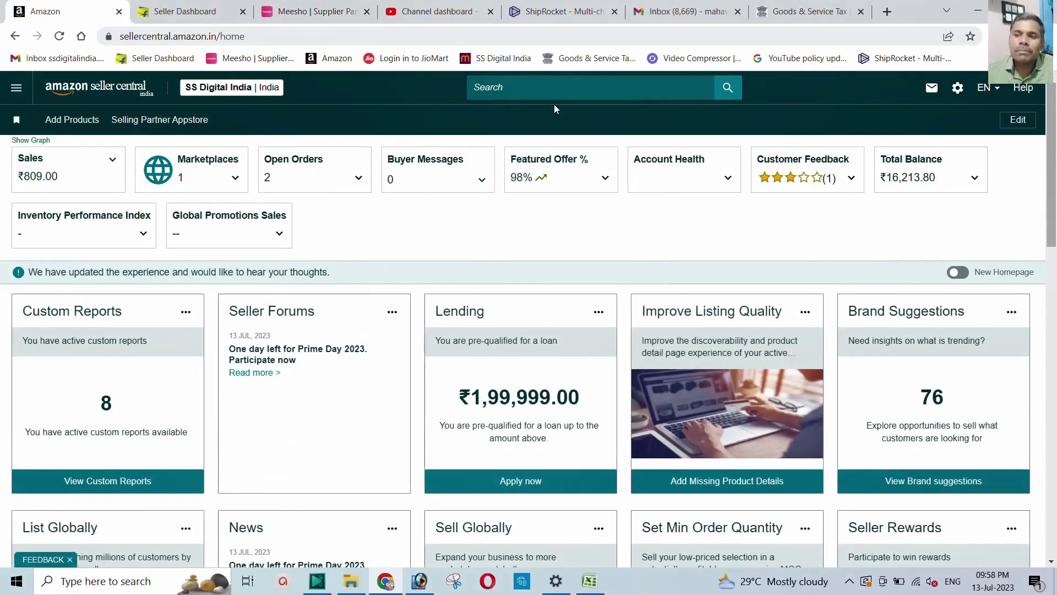
# - Switch to the Goods and Services Tax portal and open the TDS and TCS credit received returns page
pyautogui.click(792, 19)
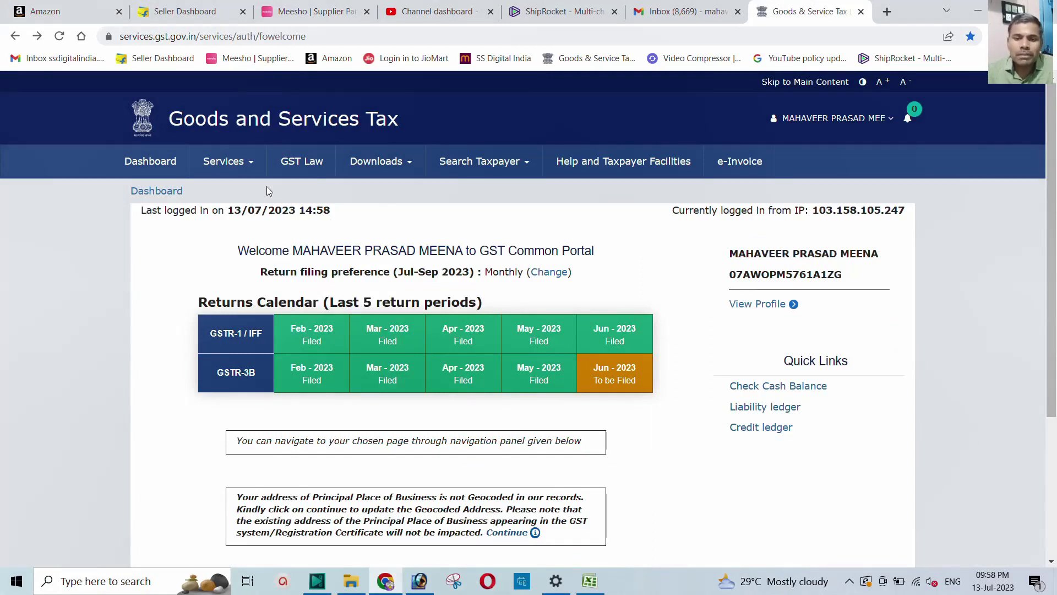
pyautogui.click(238, 167)
pyautogui.moveTo(284, 191)
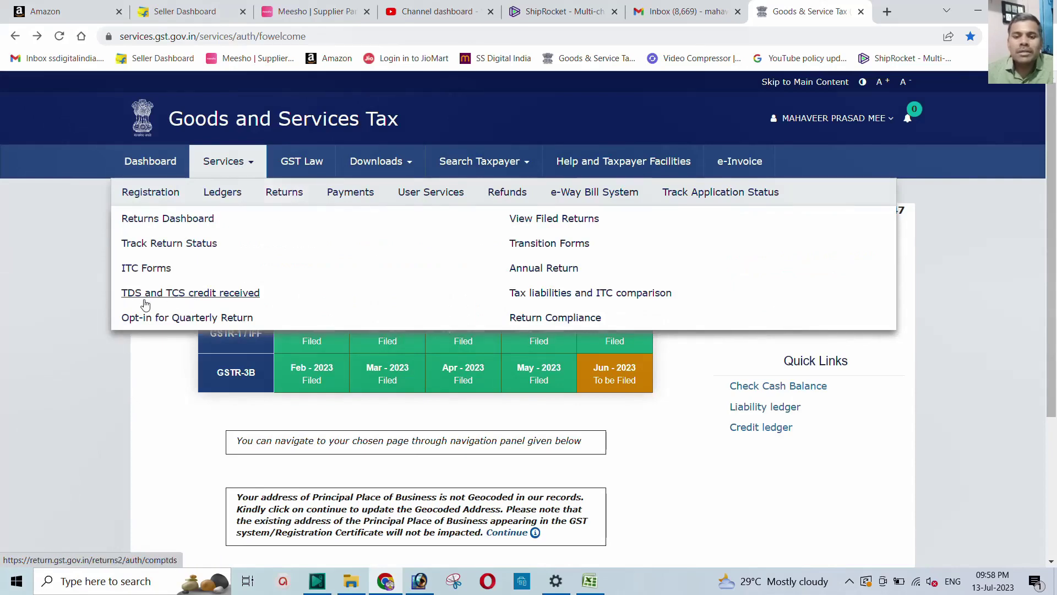
pyautogui.click(182, 297)
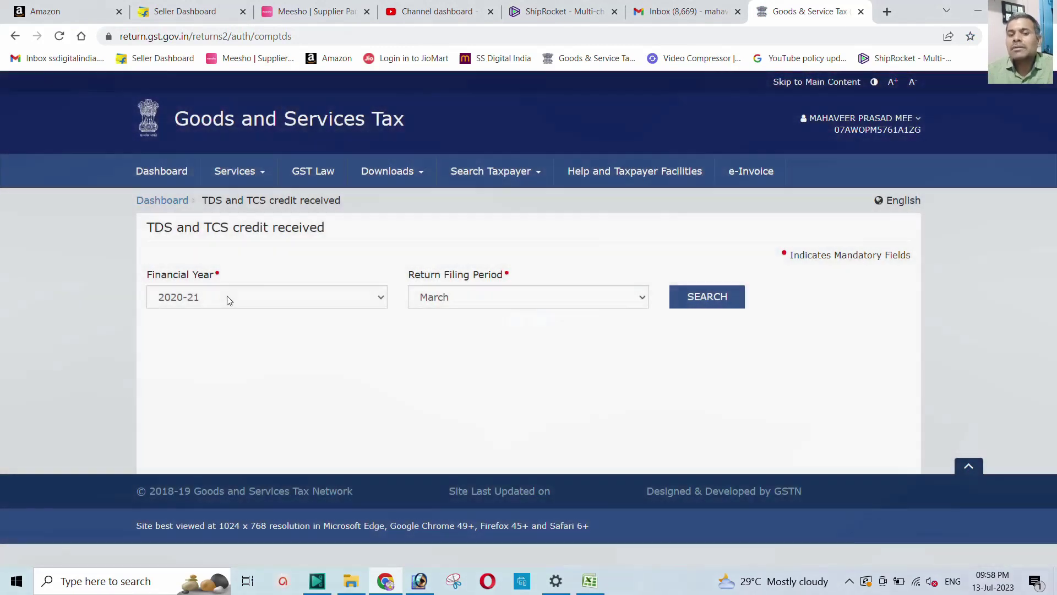
# - Search TDS and TCS credit received for financial year 2022-23 and return filing period July, checking the month against the Excel sheet
pyautogui.click(227, 295)
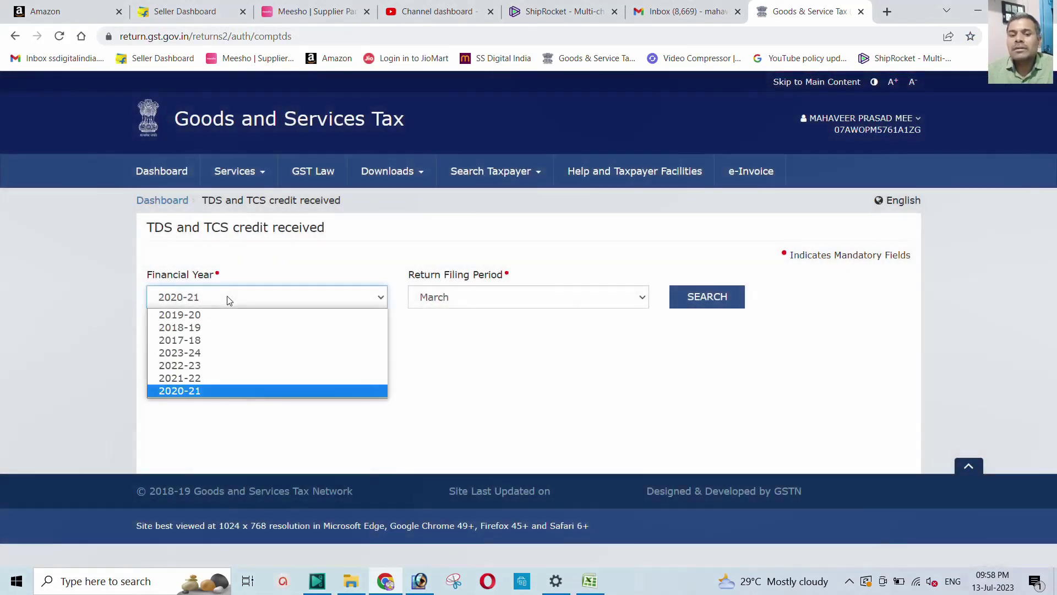
pyautogui.click(198, 369)
pyautogui.click(456, 297)
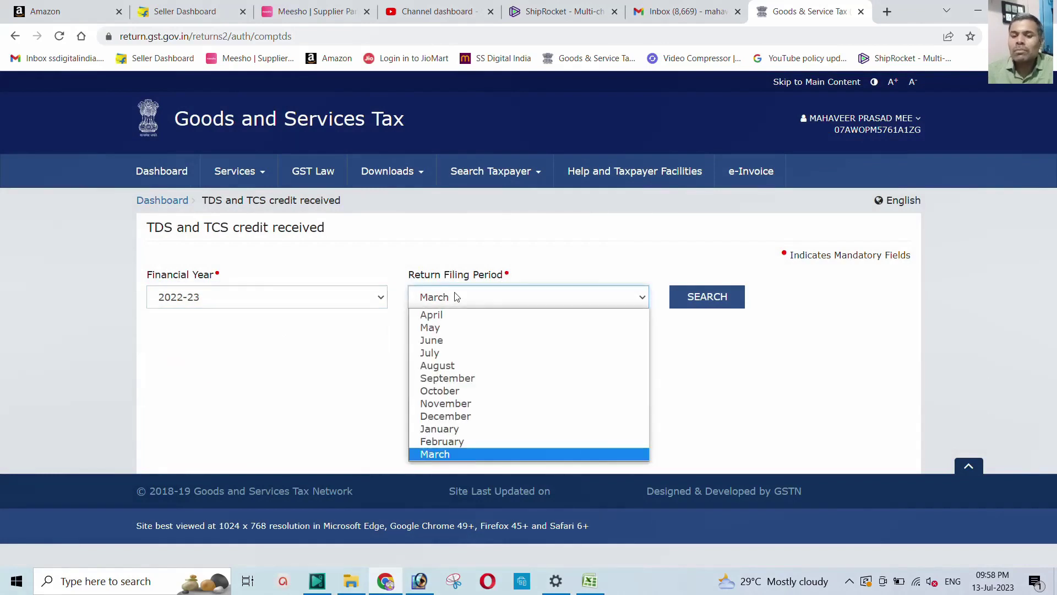
pyautogui.click(435, 355)
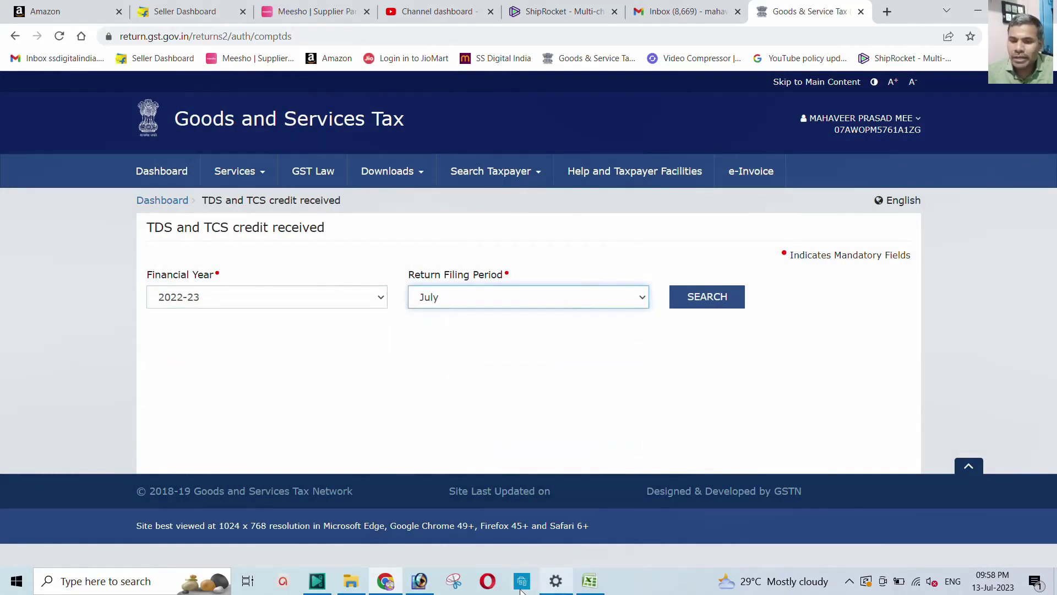
pyautogui.click(590, 581)
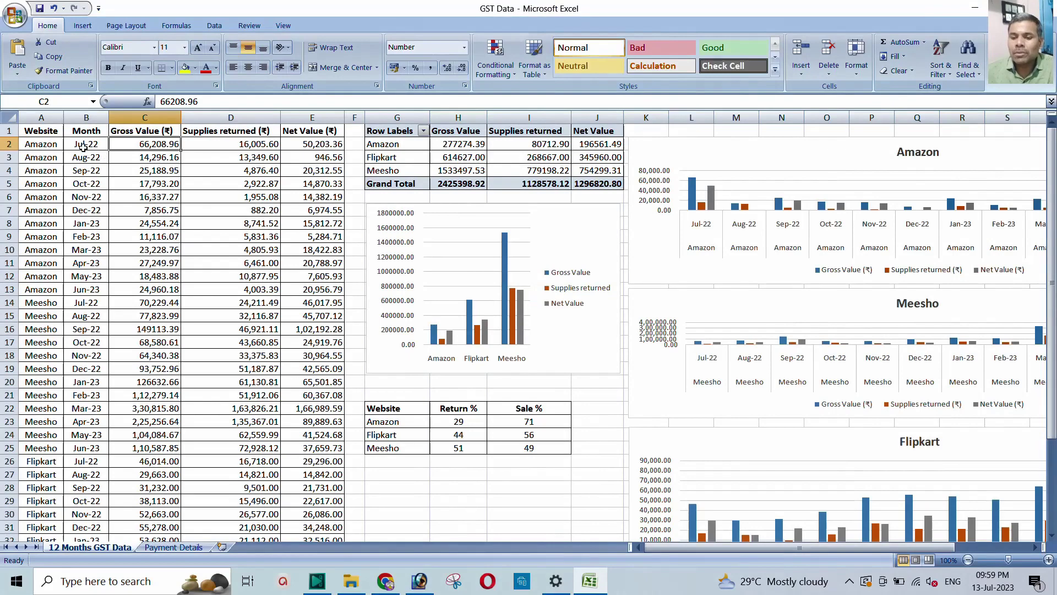
pyautogui.click(392, 578)
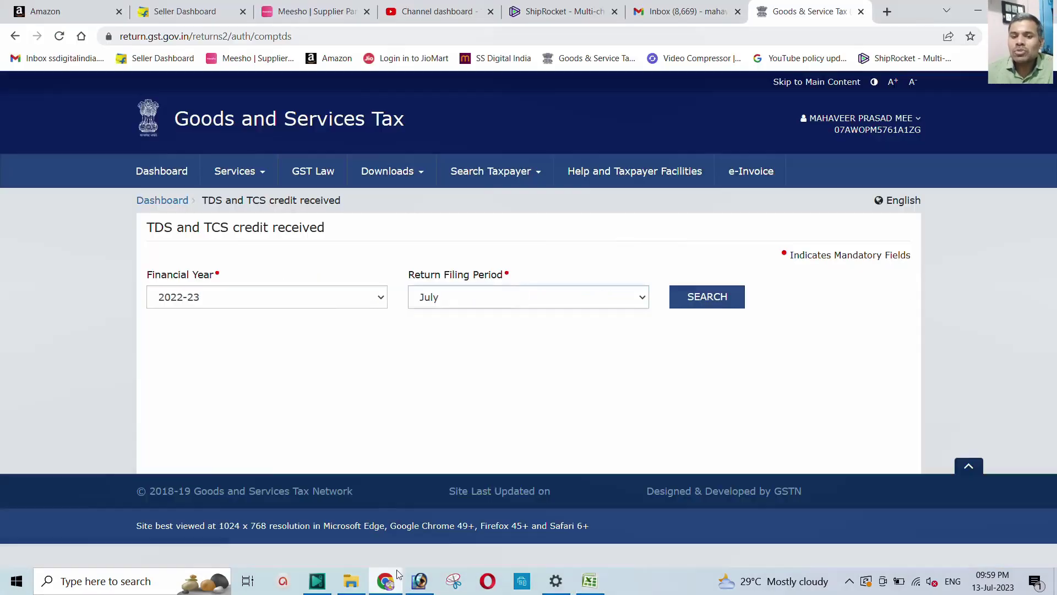
pyautogui.click(698, 298)
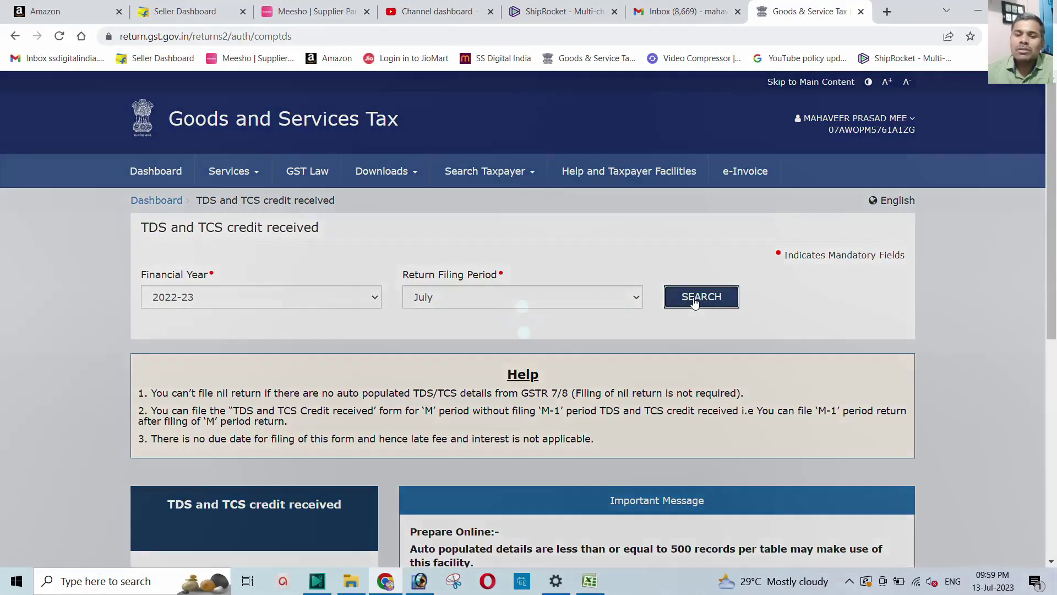
# - Prepare the TDS and TCS credit return online and open its TCS Credit received summary
pyautogui.scroll(-3, 413, 325)
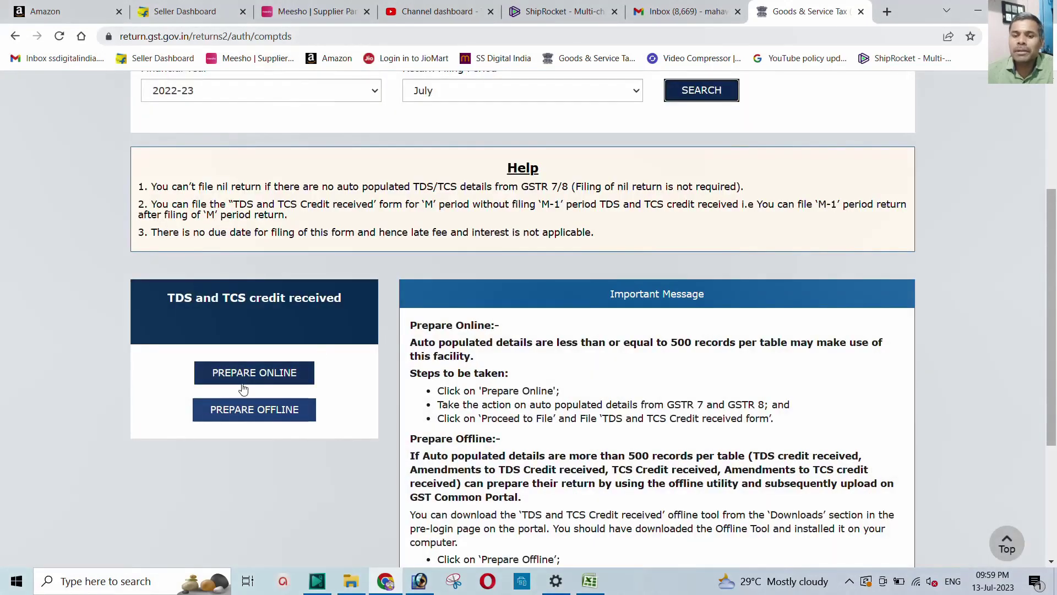
pyautogui.click(267, 375)
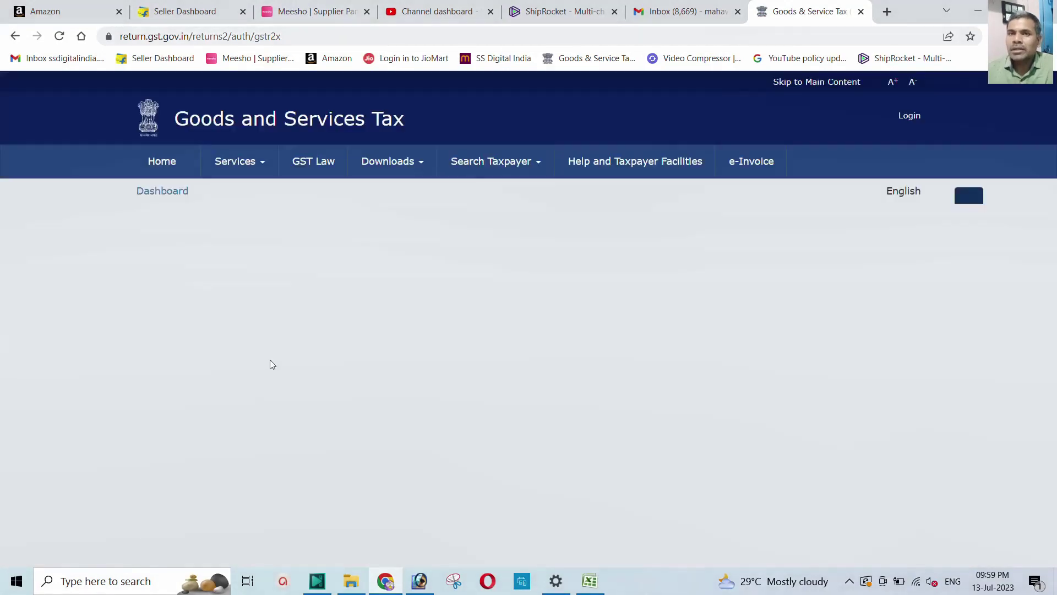
pyautogui.scroll(-8, 309, 305)
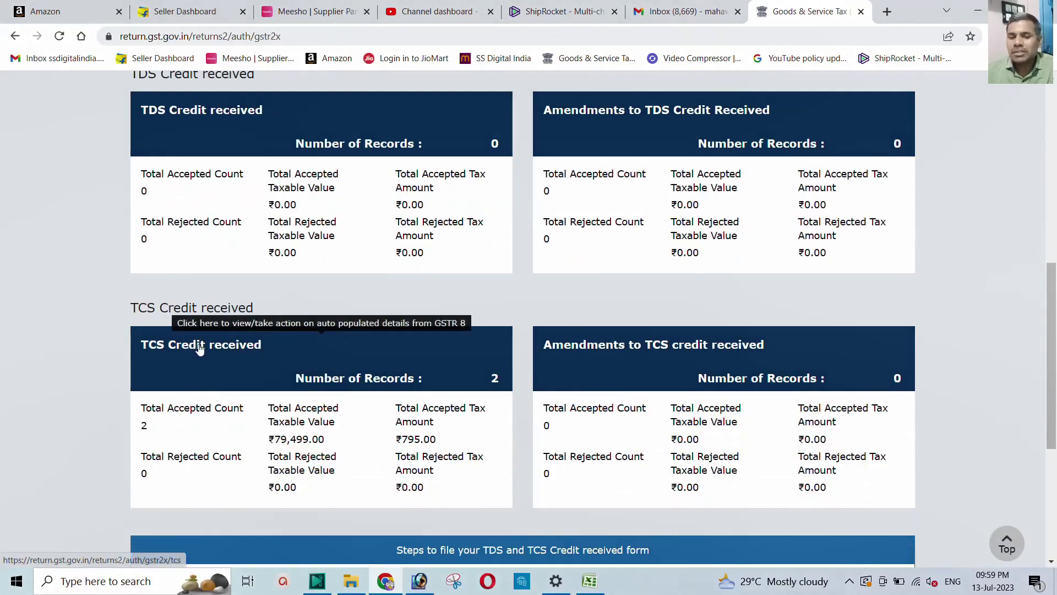
pyautogui.click(220, 350)
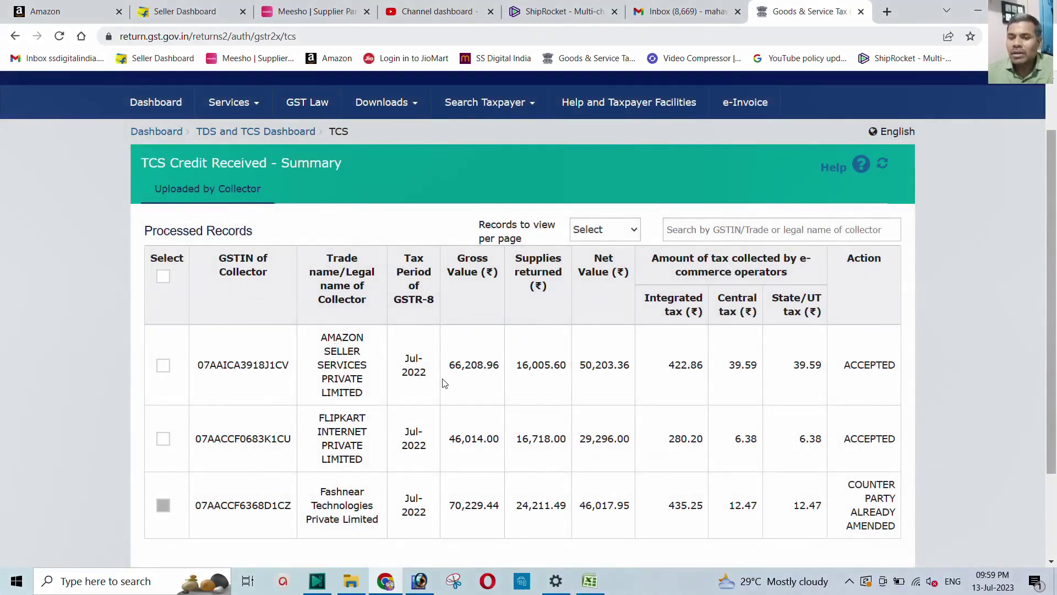
# - Compare Amazon's July 2022 gross value, supplies returned and net value on the portal with the Excel sheet
pyautogui.moveTo(450, 364); pyautogui.dragTo(508, 369)
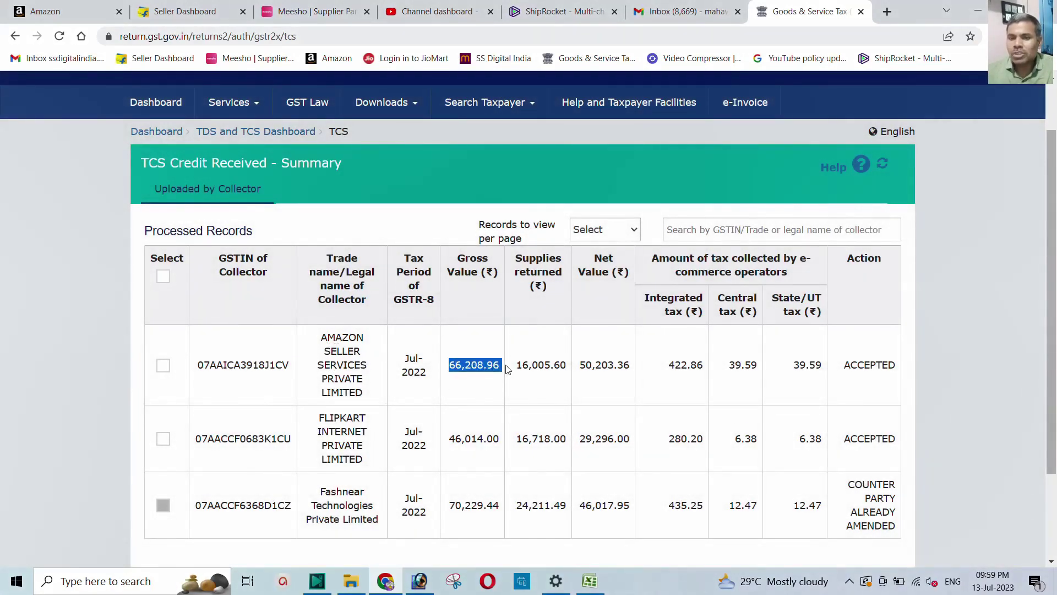
pyautogui.click(473, 365)
pyautogui.click(589, 581)
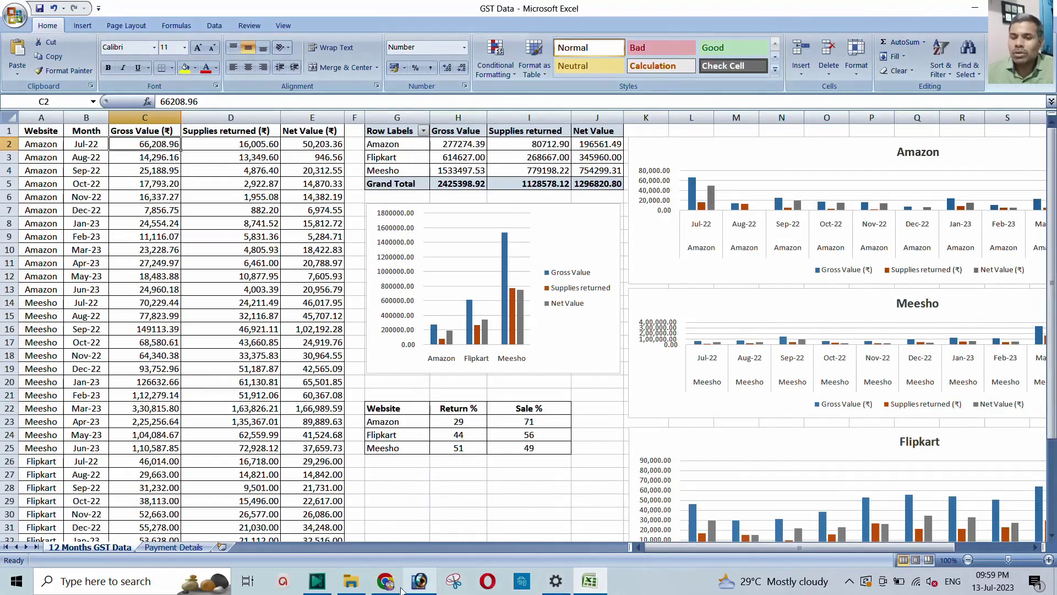
pyautogui.click(385, 581)
pyautogui.moveTo(451, 365); pyautogui.dragTo(563, 367)
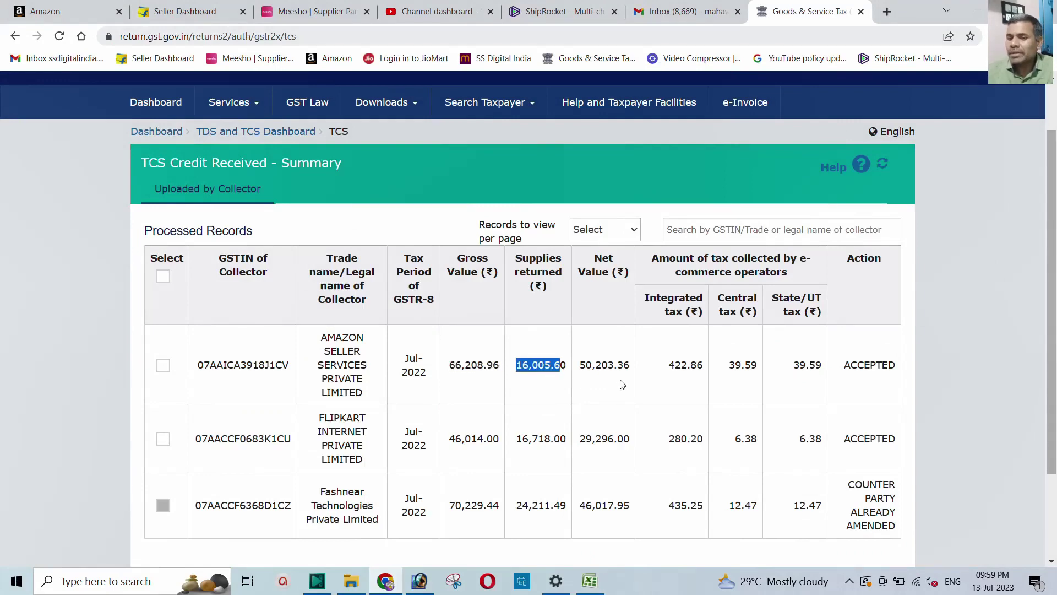
pyautogui.moveTo(581, 365); pyautogui.dragTo(632, 366)
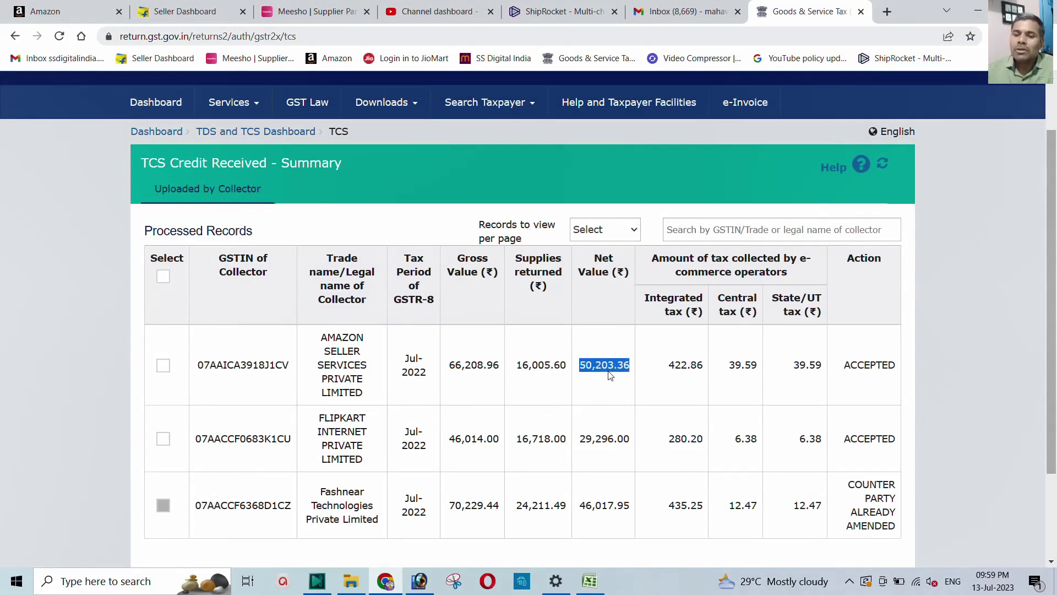
# - Return to the Excel sheet and inspect the Meesho Jul-22 row's gross value, supplies returned and net value
pyautogui.click(590, 581)
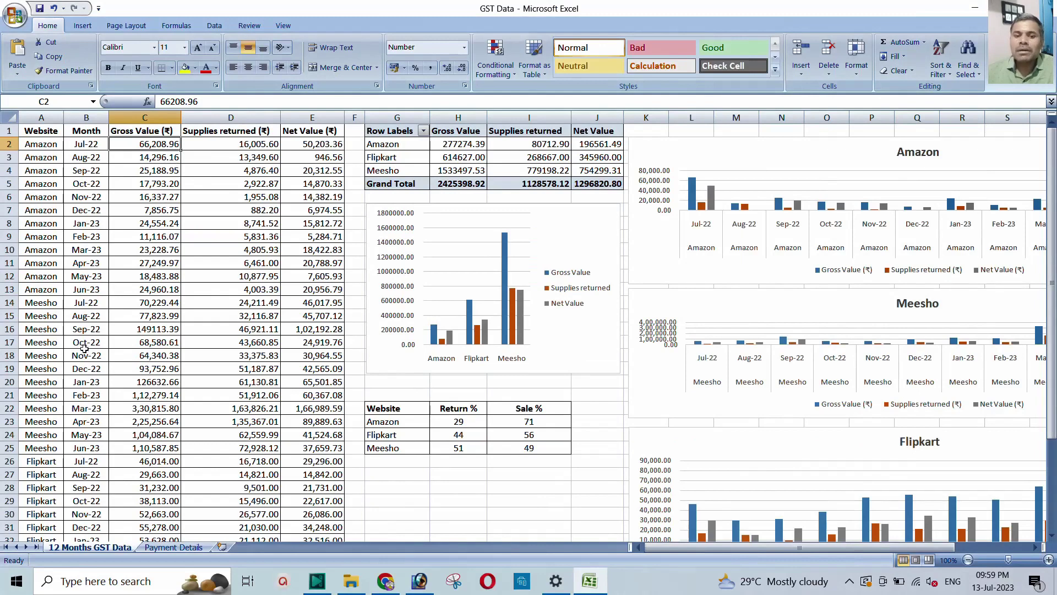
pyautogui.click(87, 303)
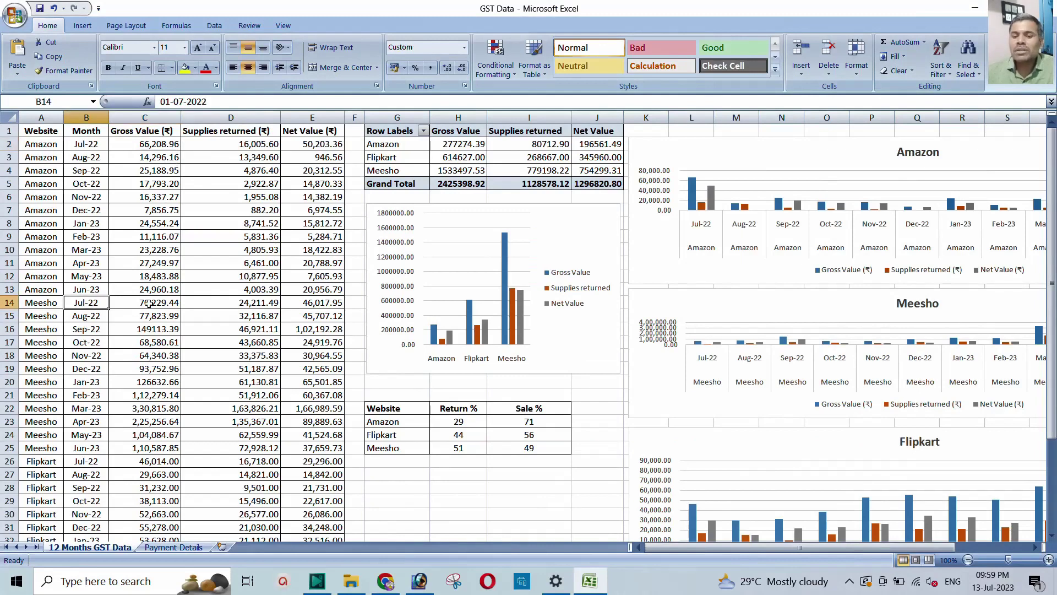
pyautogui.press('Right')
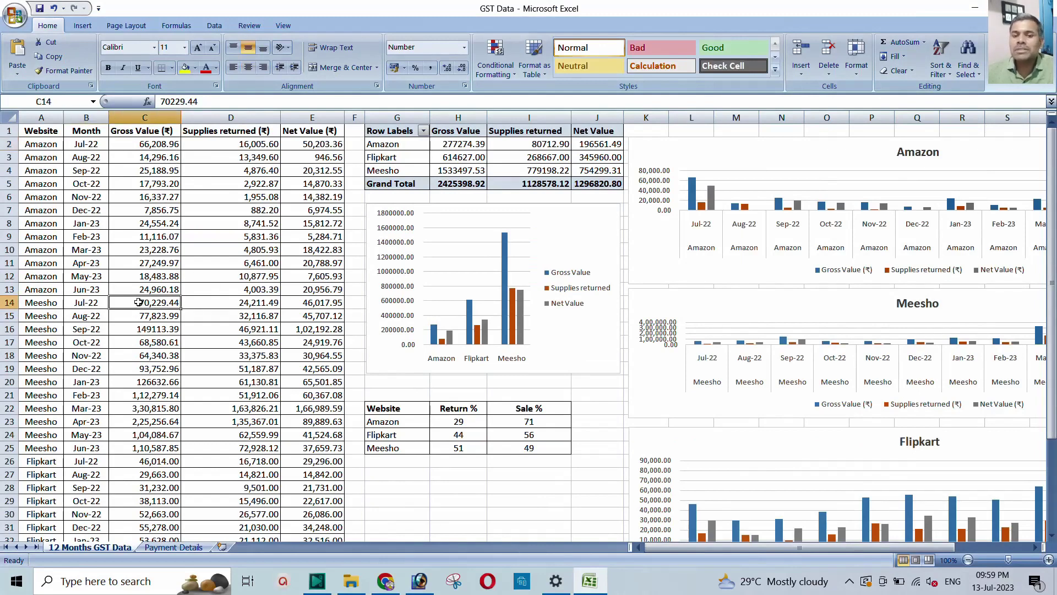
pyautogui.click(237, 303)
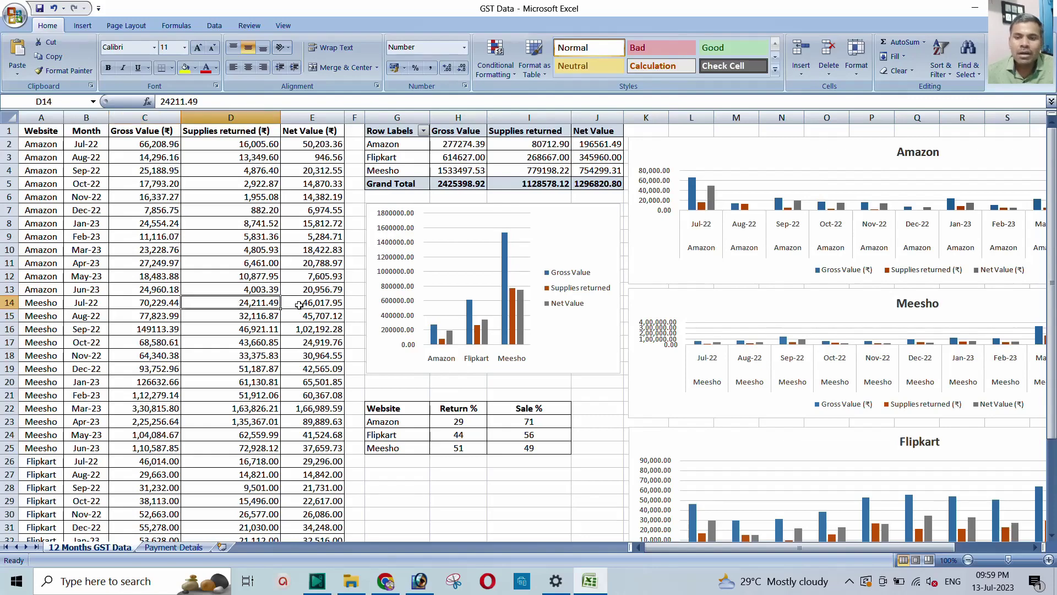
pyautogui.click(318, 306)
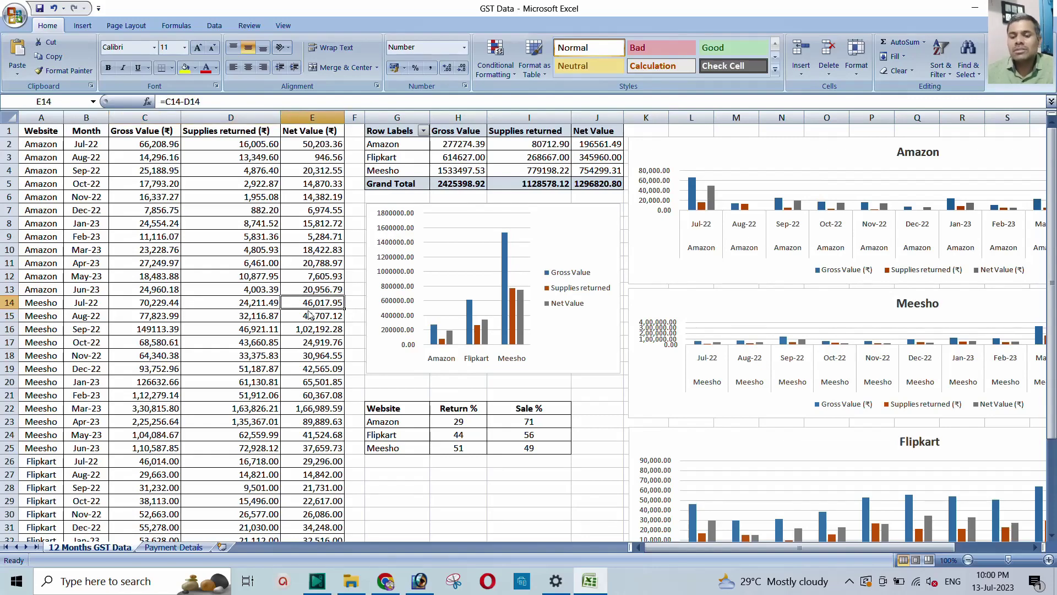
# - Switch to the GST portal and check the July 2022 values for Fashnear Technologies (Meesho) and Flipkart's gross value
pyautogui.click(385, 580)
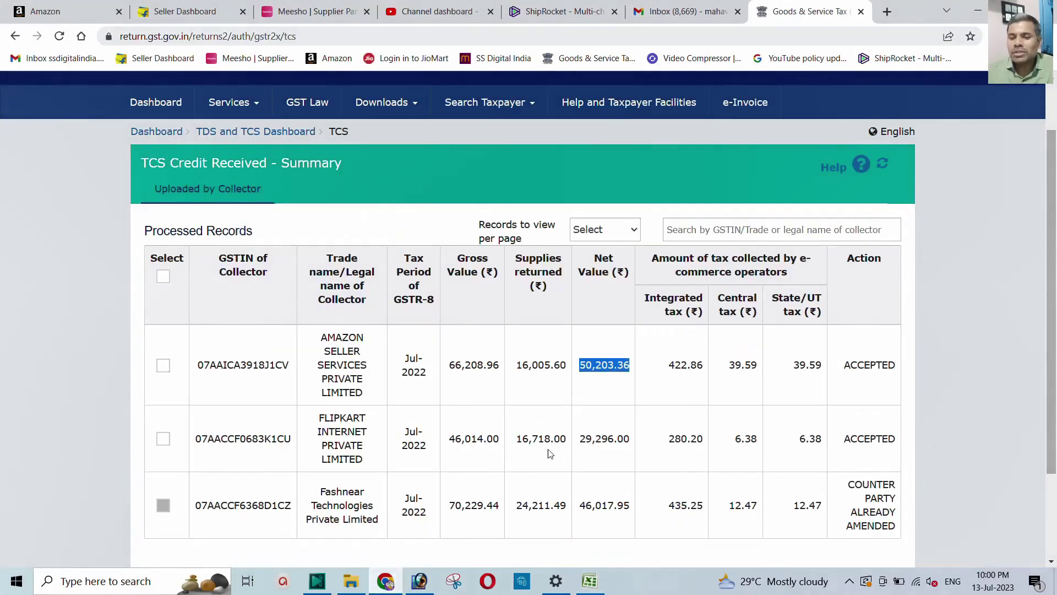
pyautogui.click(452, 503)
pyautogui.moveTo(452, 503); pyautogui.dragTo(623, 507)
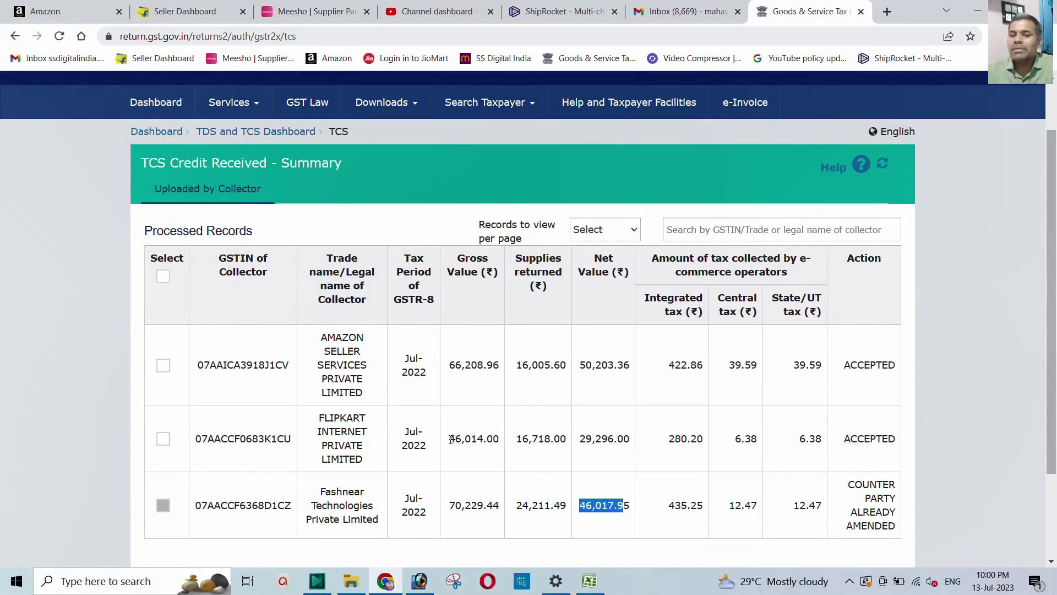
pyautogui.moveTo(449, 438); pyautogui.dragTo(509, 443)
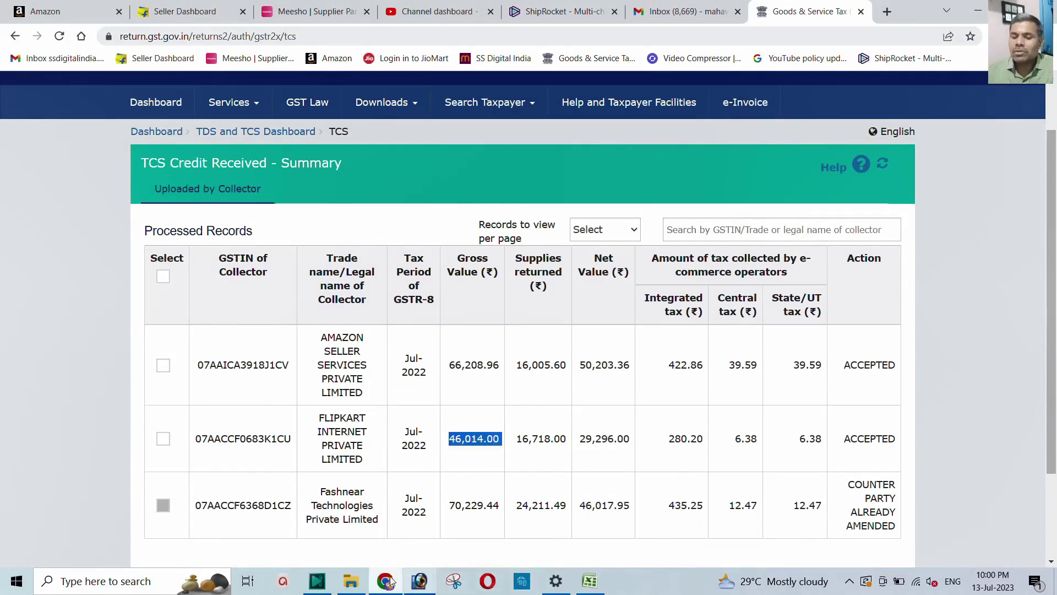
# - Return to the Excel sheet and review the Amazon and Flipkart gross value, supplies returned and net value in the pivot table
pyautogui.click(590, 581)
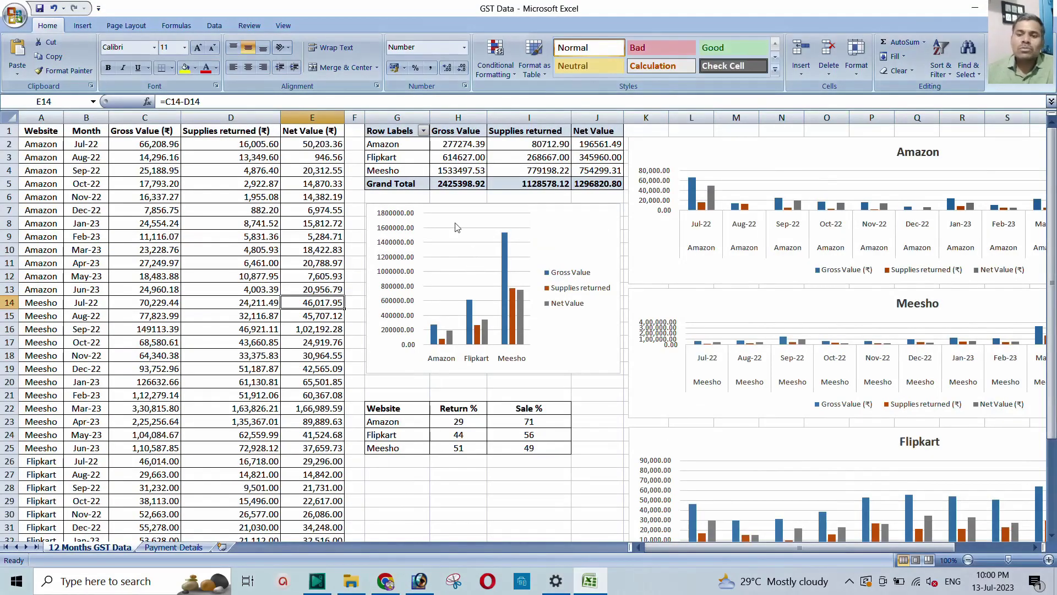
pyautogui.click(398, 144)
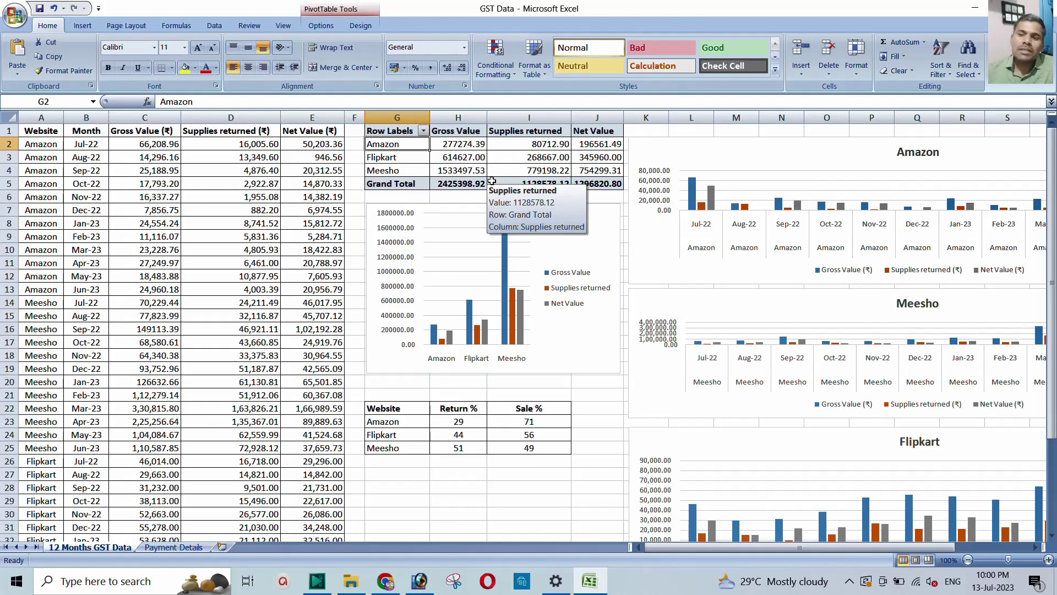
pyautogui.click(524, 147)
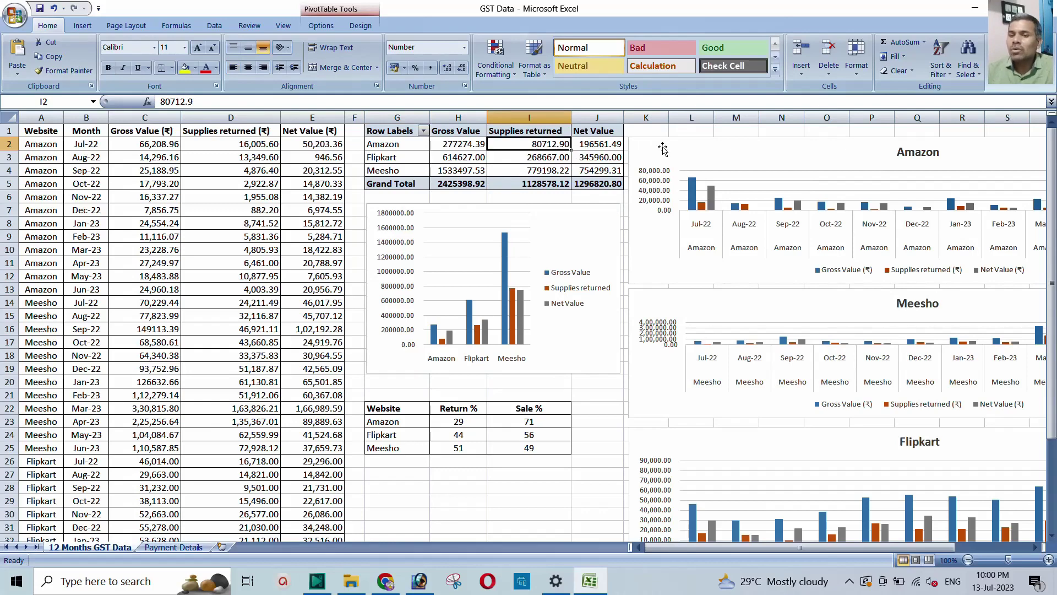
pyautogui.click(599, 145)
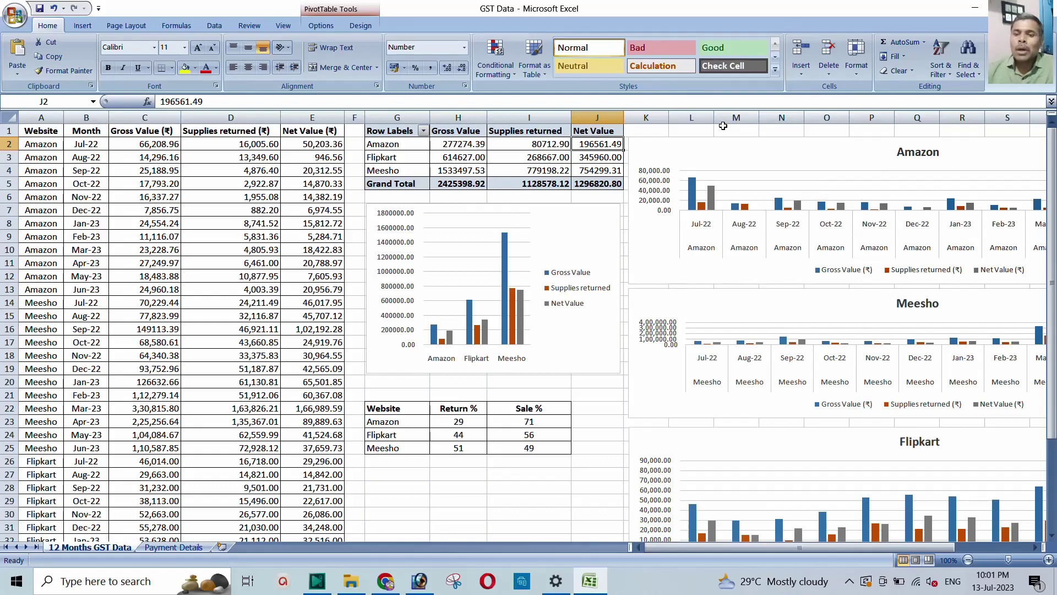
pyautogui.click(448, 160)
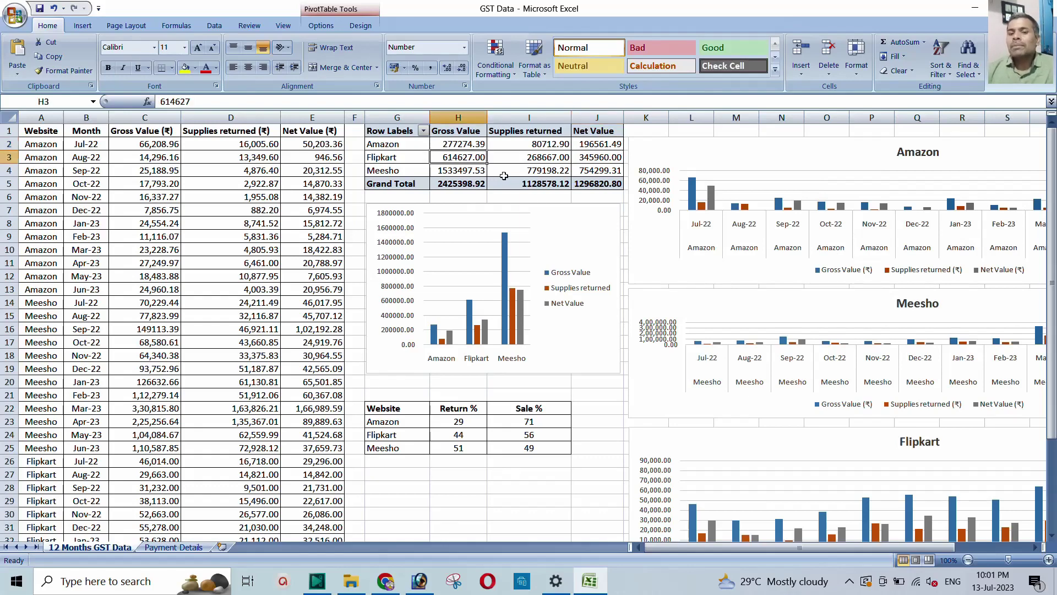
pyautogui.moveTo(504, 176)
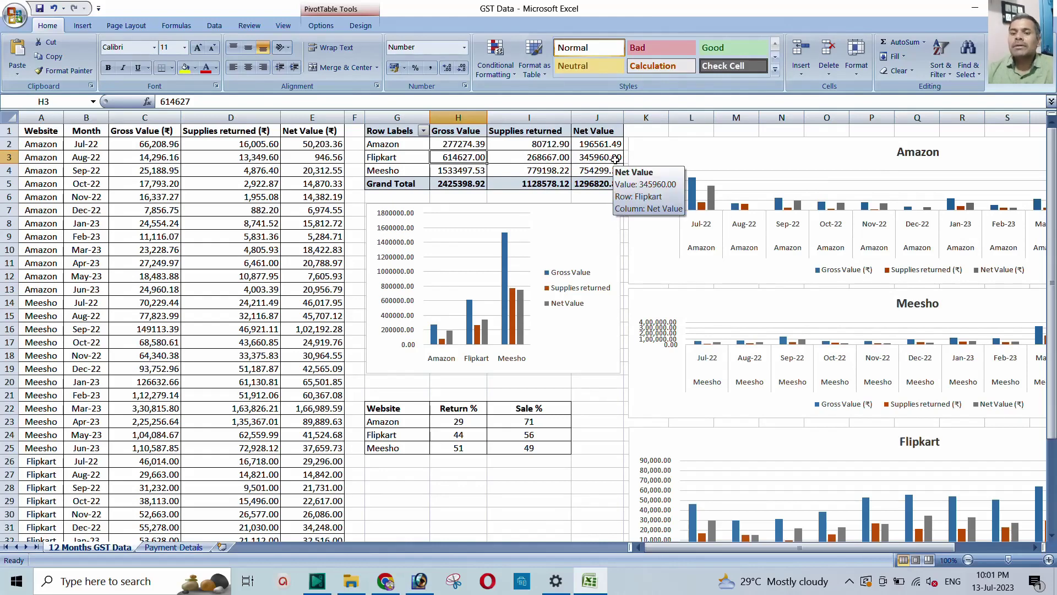
pyautogui.click(594, 158)
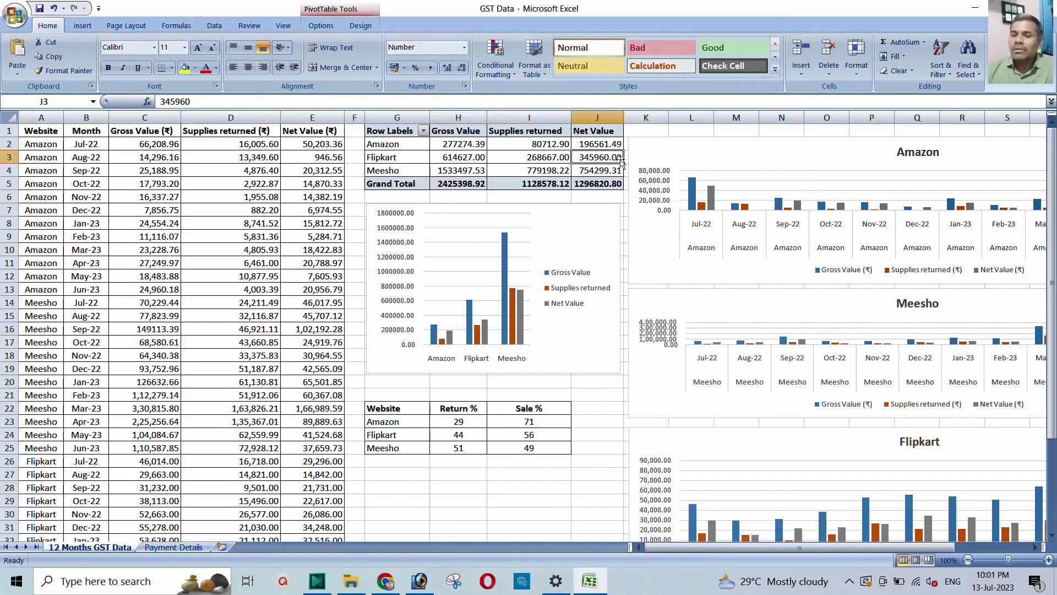
# - Review Meesho's total gross value, supplies returned and net value in the pivot table
pyautogui.click(412, 175)
pyautogui.click(437, 171)
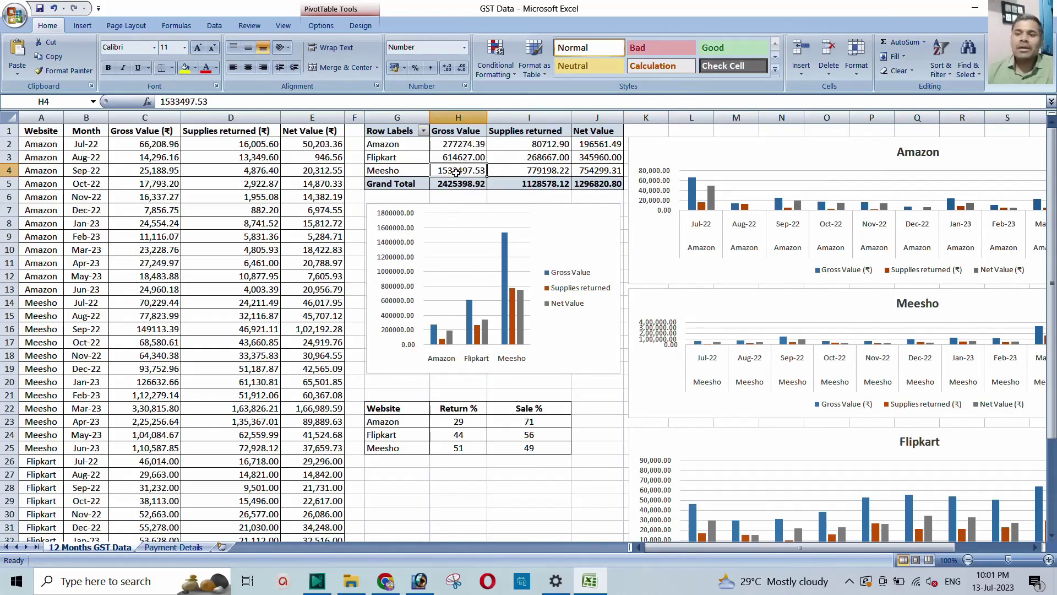
pyautogui.click(527, 171)
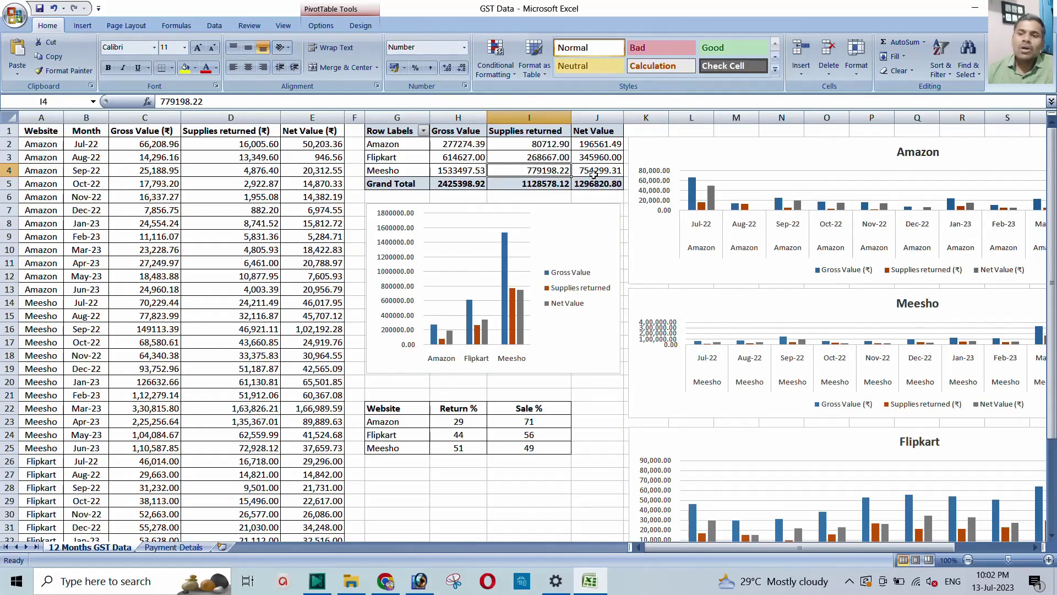
pyautogui.click(593, 173)
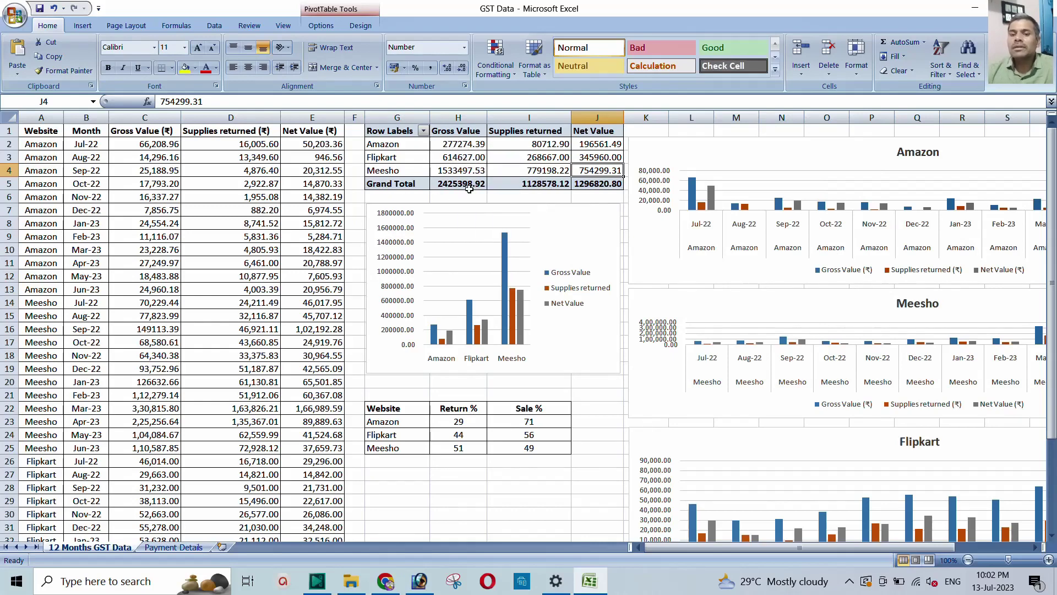
# - Inspect the pivot table's grand totals for gross value and supplies returned, including each website's share of the returns
pyautogui.click(444, 186)
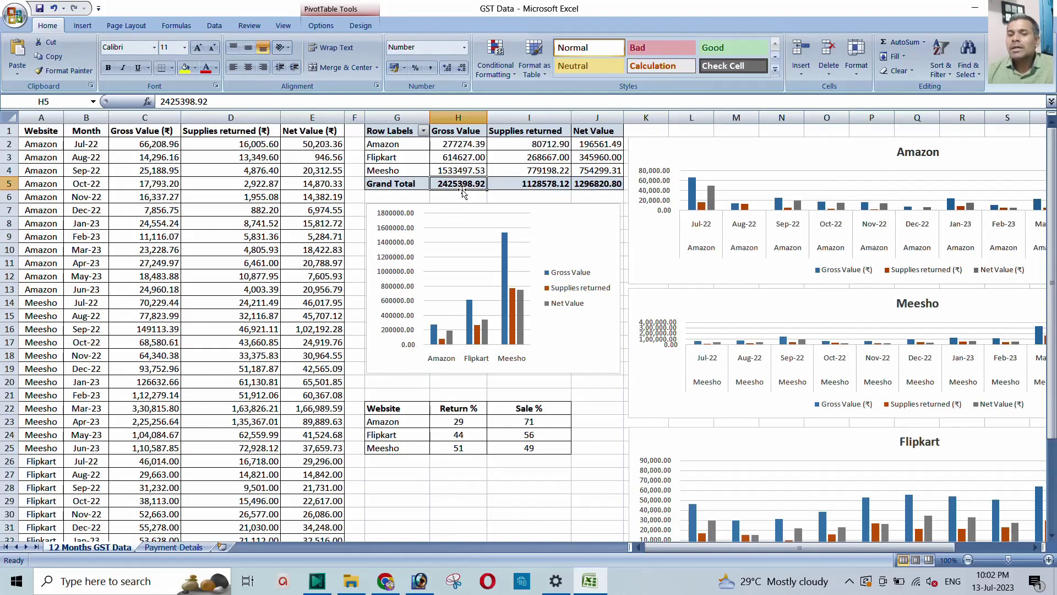
pyautogui.click(531, 185)
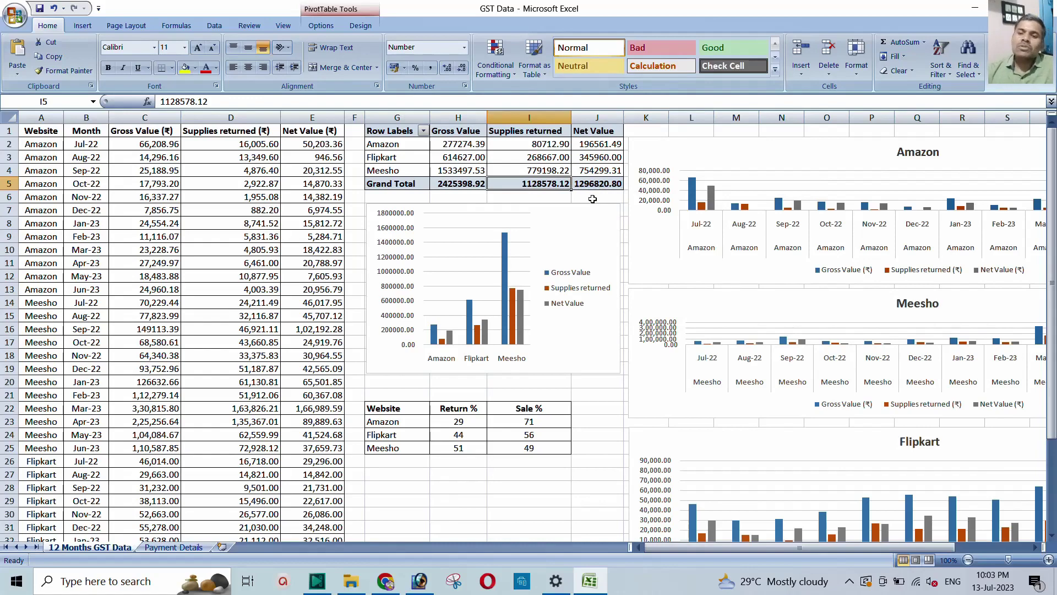
pyautogui.moveTo(527, 145); pyautogui.dragTo(527, 186)
pyautogui.click(530, 199)
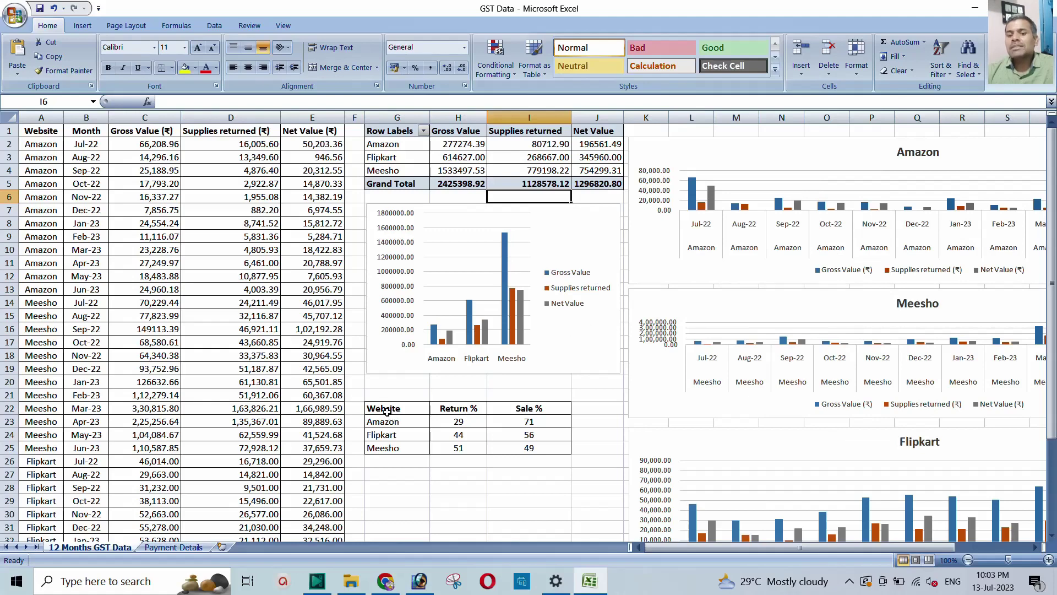
# - Look over the Return % and Sale % table and the monthly Amazon, Meesho and Flipkart charts
pyautogui.moveTo(385, 410); pyautogui.dragTo(532, 449)
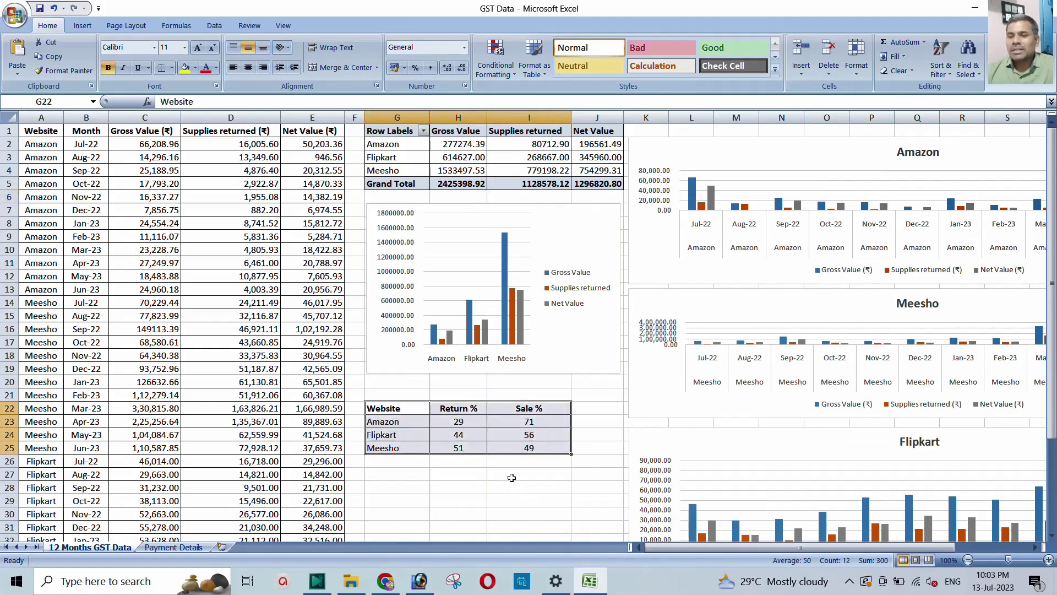
pyautogui.click(512, 477)
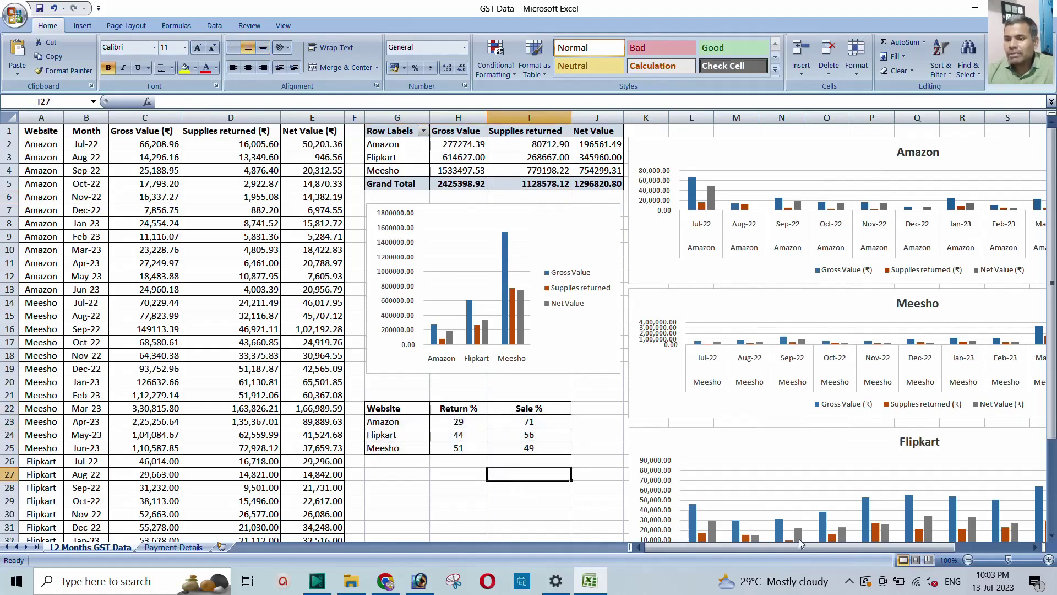
pyautogui.moveTo(798, 545); pyautogui.dragTo(847, 546)
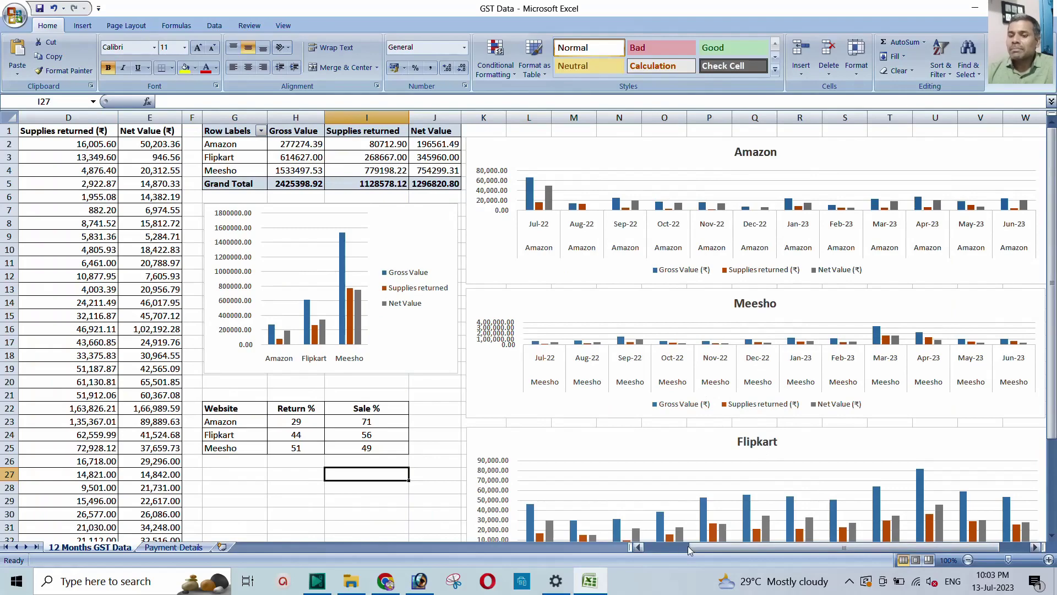
pyautogui.moveTo(712, 546); pyautogui.dragTo(661, 551)
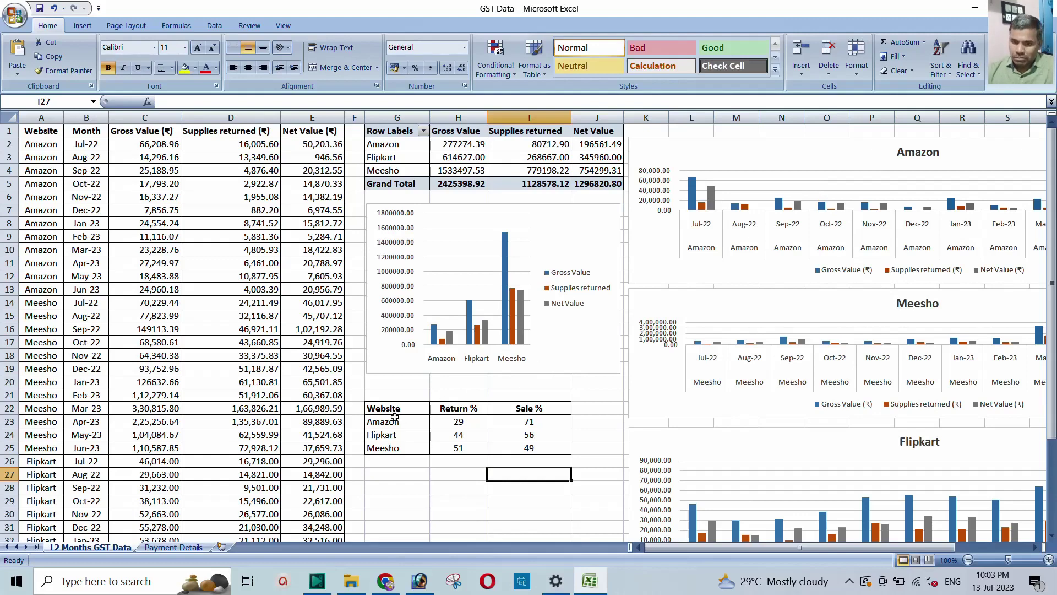
# - Examine Amazon's Return % and Sale % formulas in the website percentage table
pyautogui.moveTo(392, 410); pyautogui.dragTo(545, 447)
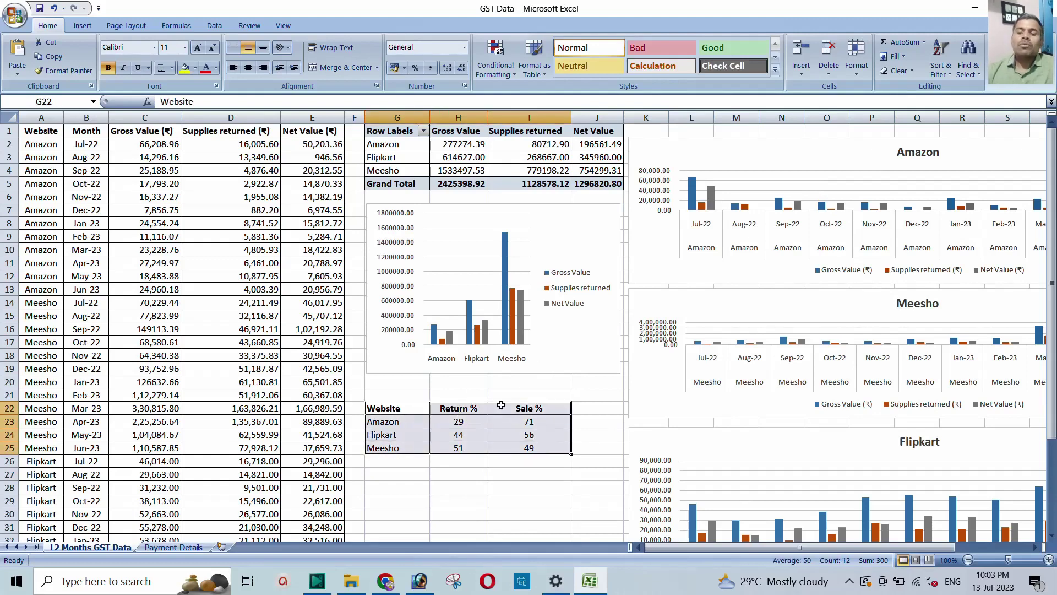
pyautogui.scroll(-1, 487, 415)
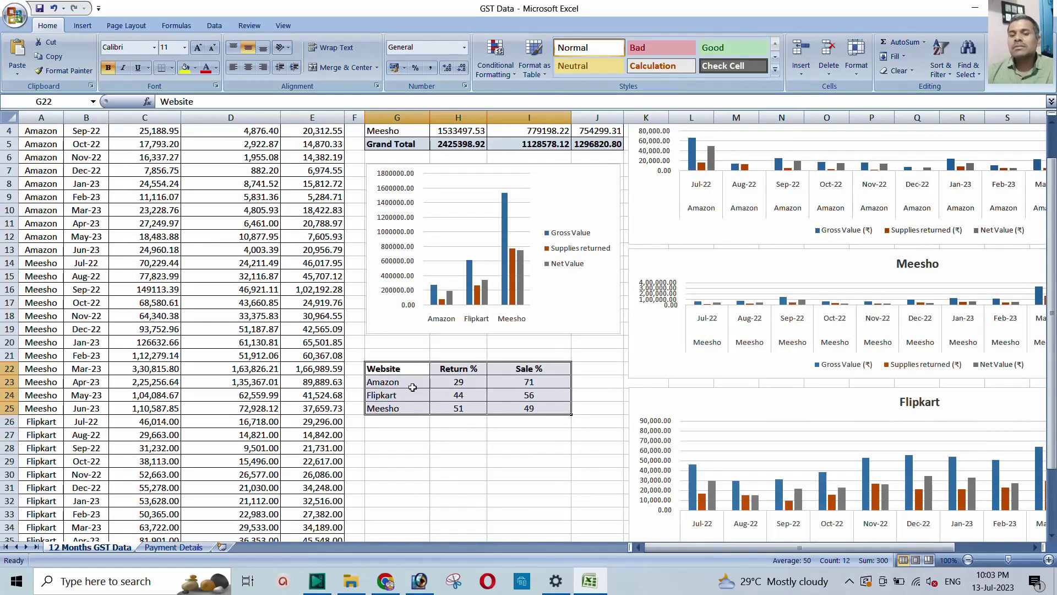
pyautogui.scroll(1, 432, 392)
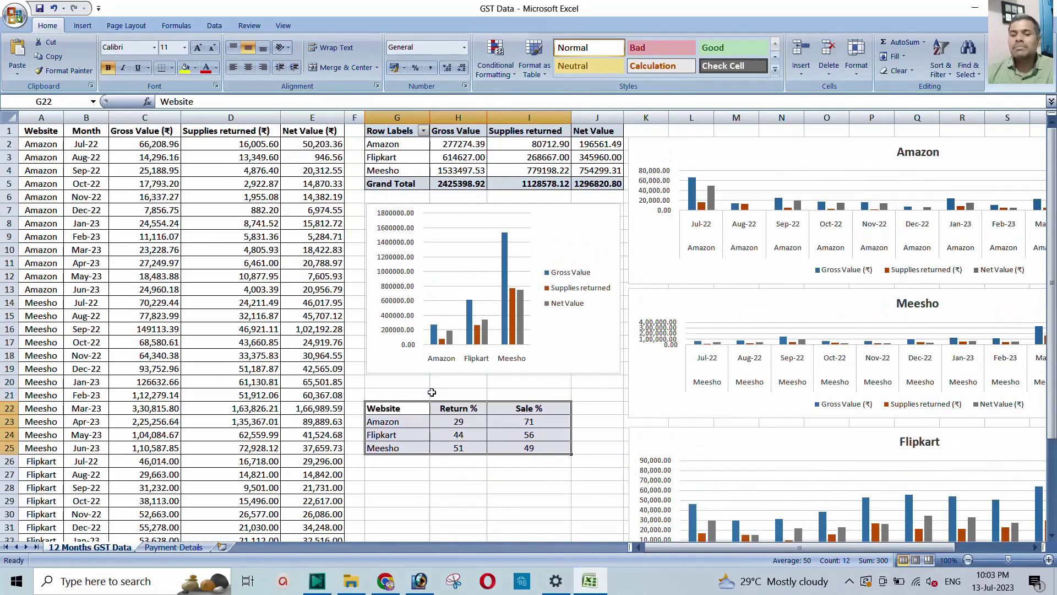
pyautogui.click(397, 422)
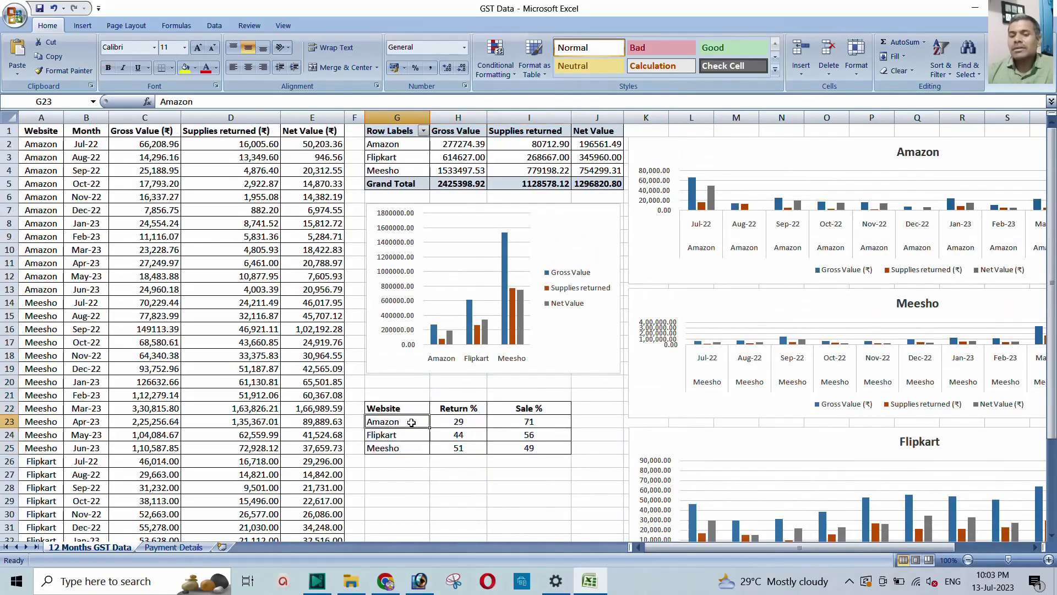
pyautogui.click(446, 423)
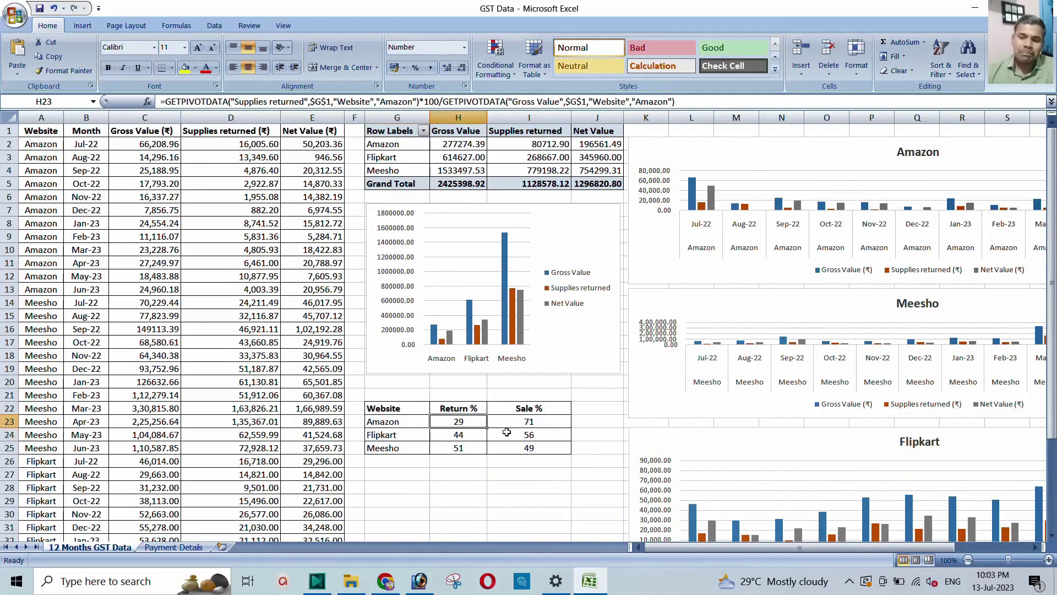
pyautogui.click(526, 421)
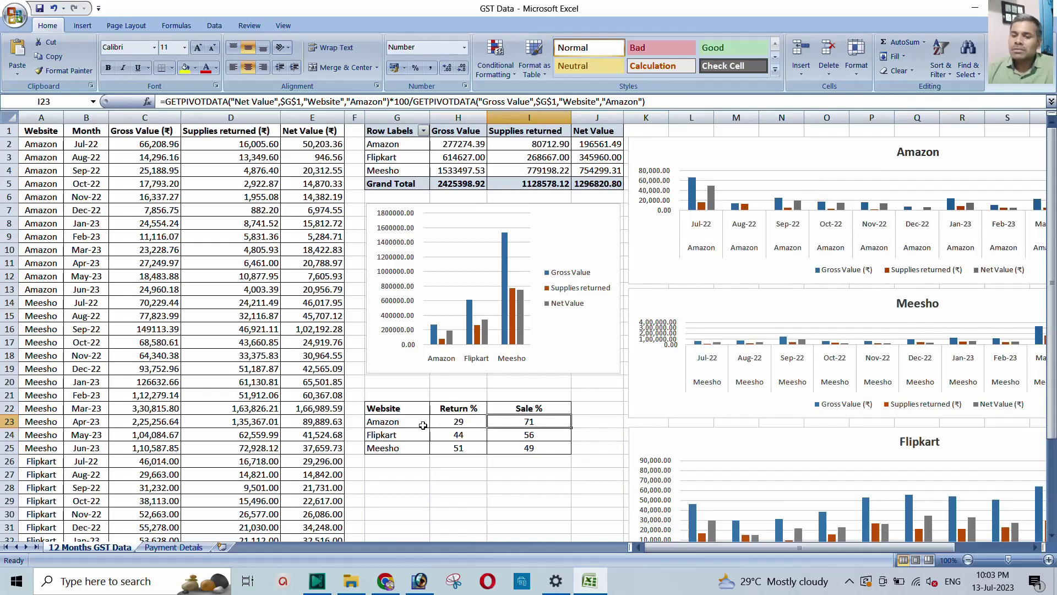
pyautogui.click(472, 429)
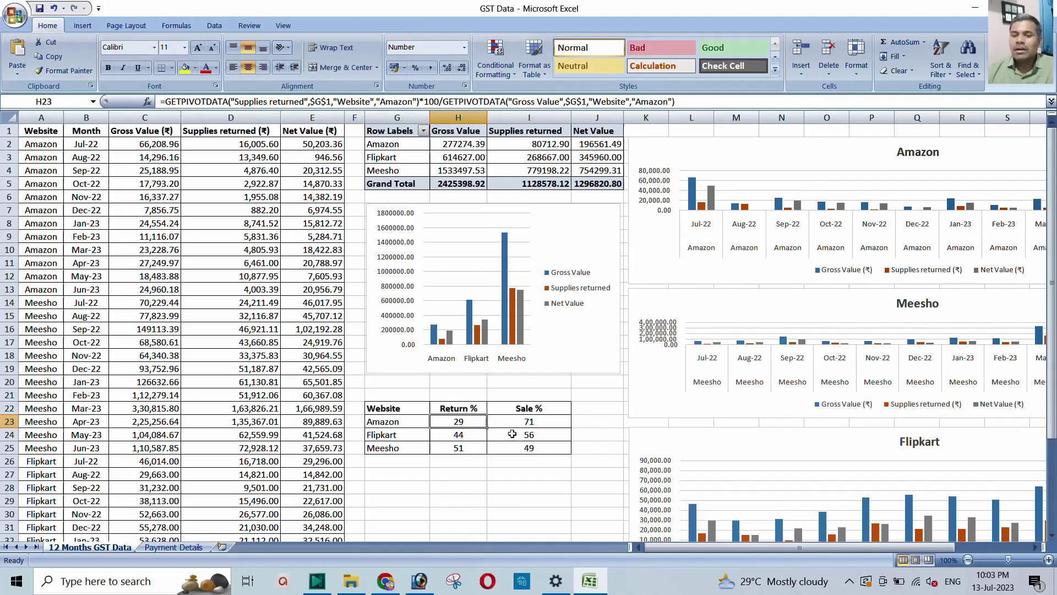
# - Examine the Return % and Sale % of Flipkart and Meesho in the website percentage table
pyautogui.click(401, 435)
pyautogui.click(460, 437)
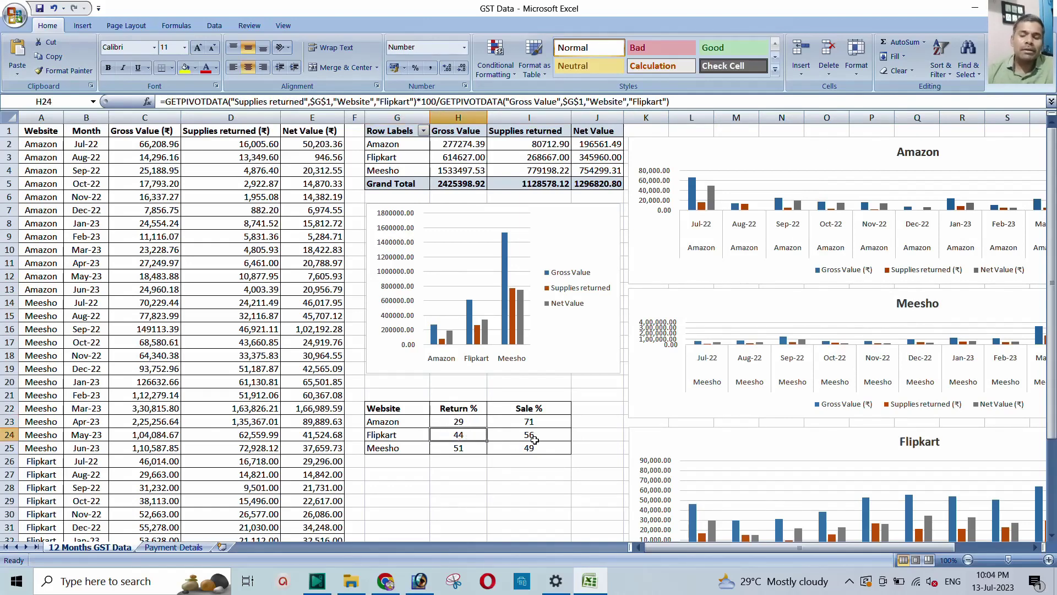
pyautogui.click(548, 438)
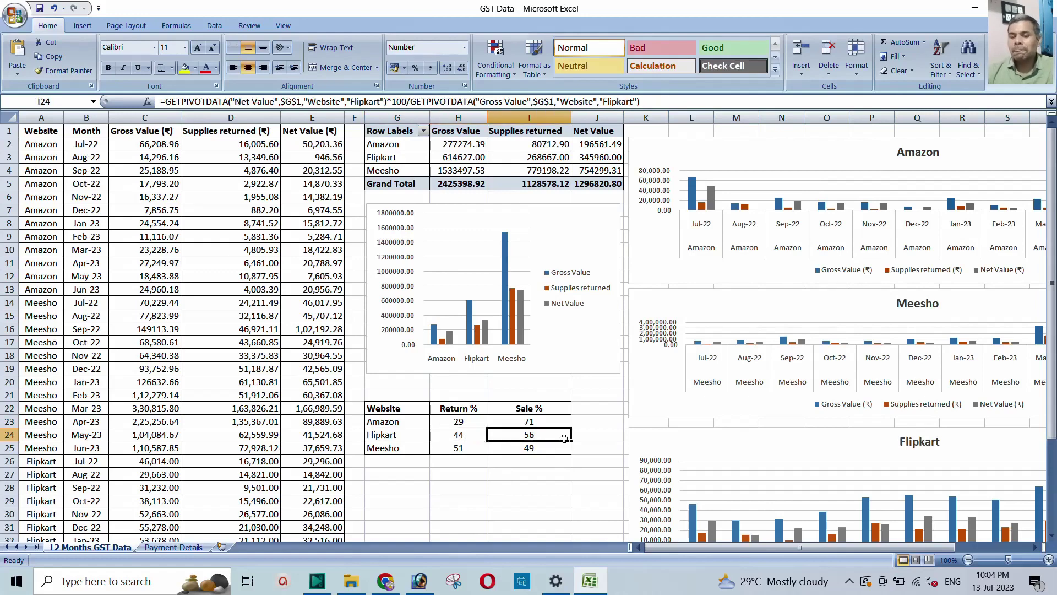
pyautogui.click(408, 448)
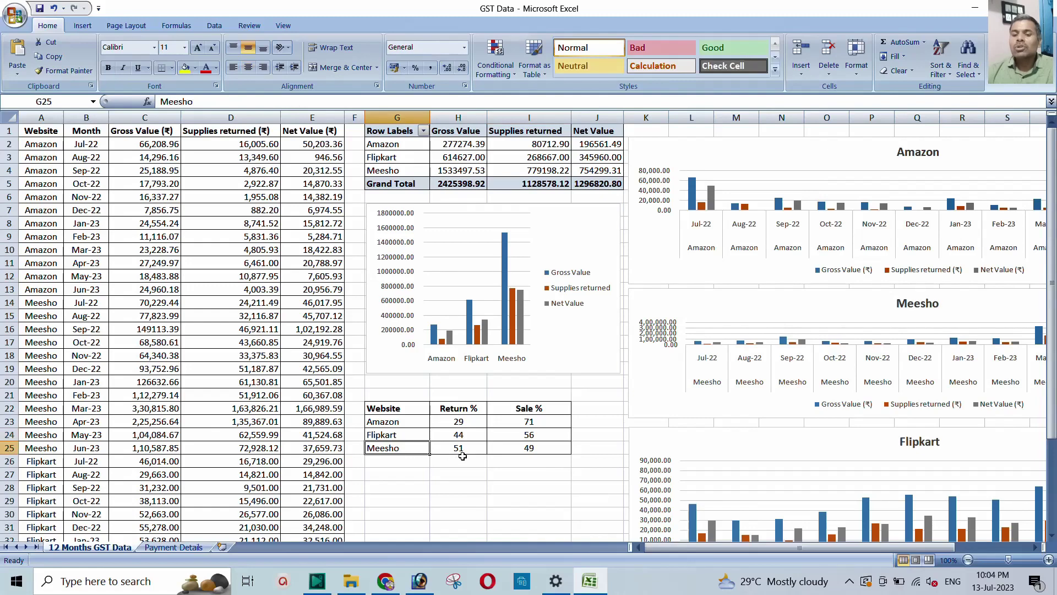
pyautogui.click(458, 447)
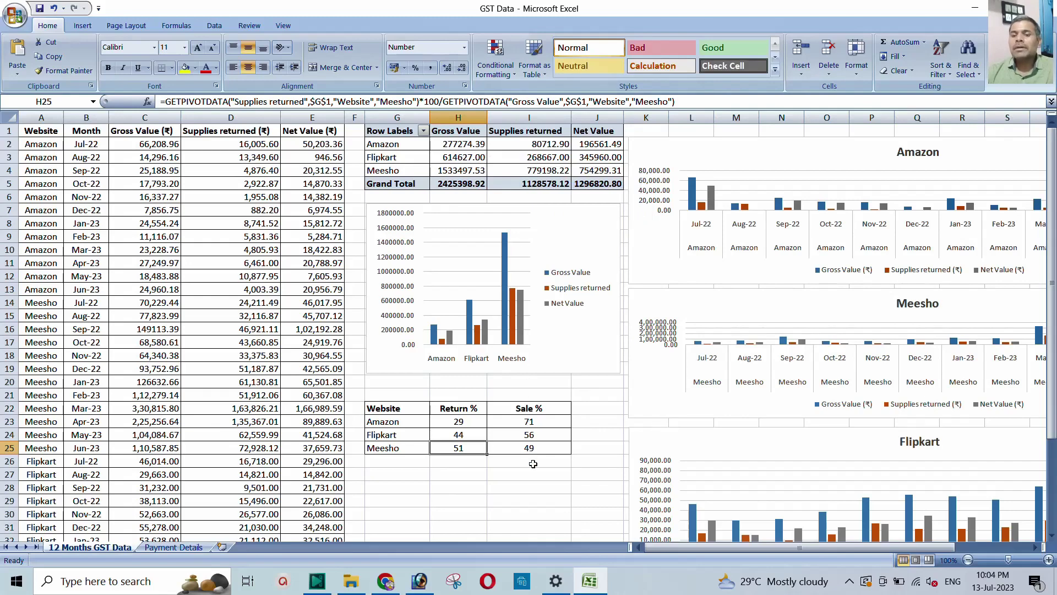
pyautogui.click(522, 447)
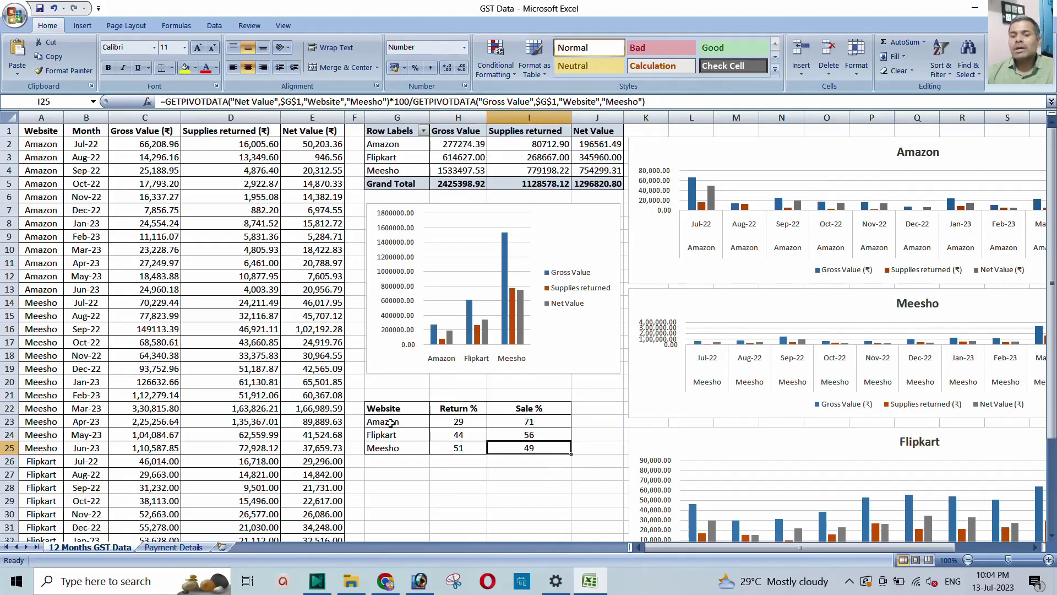
# - Compare the full Amazon, Flipkart and Meesho rows of the percentage table, highlighting one row at a time
pyautogui.moveTo(389, 422); pyautogui.dragTo(526, 422)
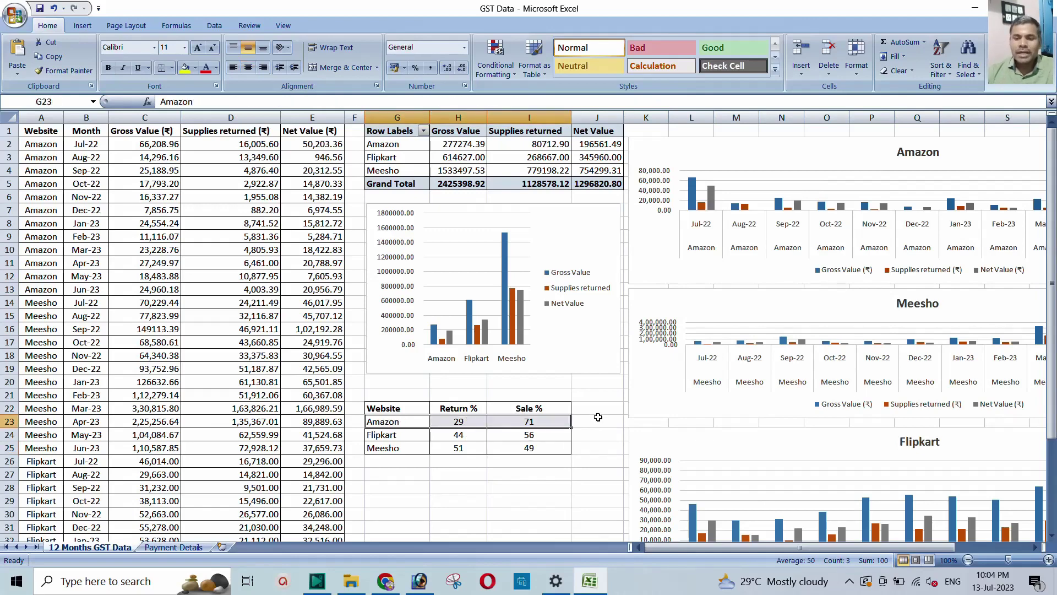
pyautogui.moveTo(379, 435); pyautogui.dragTo(512, 434)
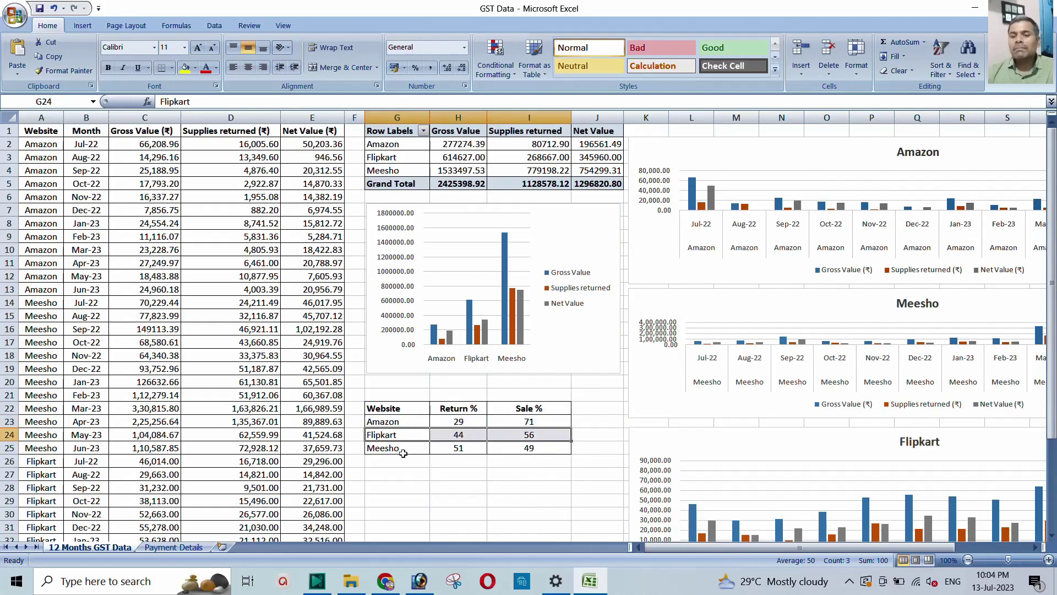
pyautogui.moveTo(404, 453); pyautogui.dragTo(514, 446)
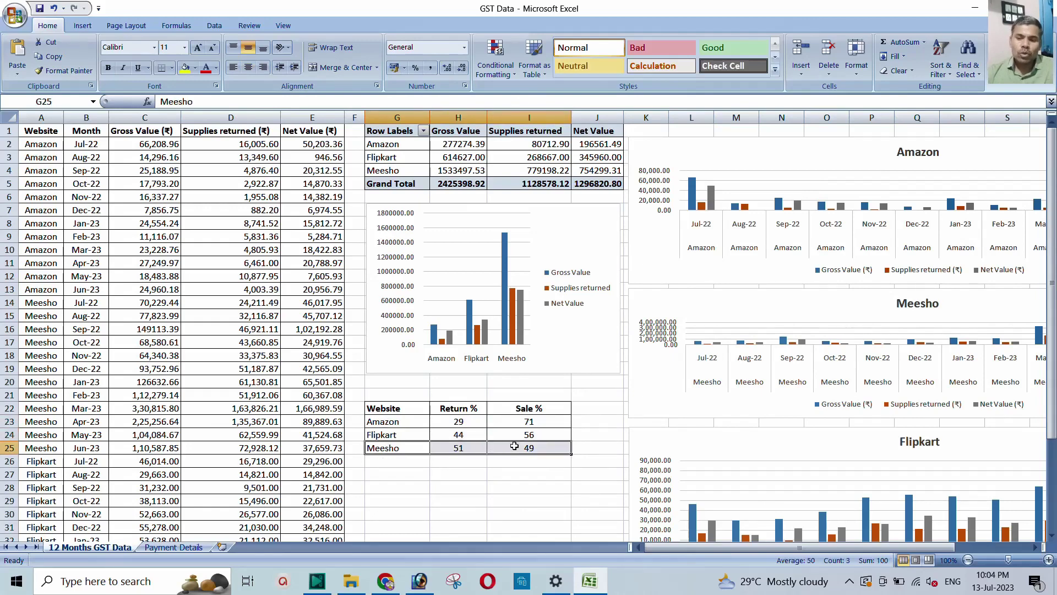
# - Switch to Chrome and open the Manage All Inventory page in Amazon Seller Central to check the total product count
pyautogui.click(505, 474)
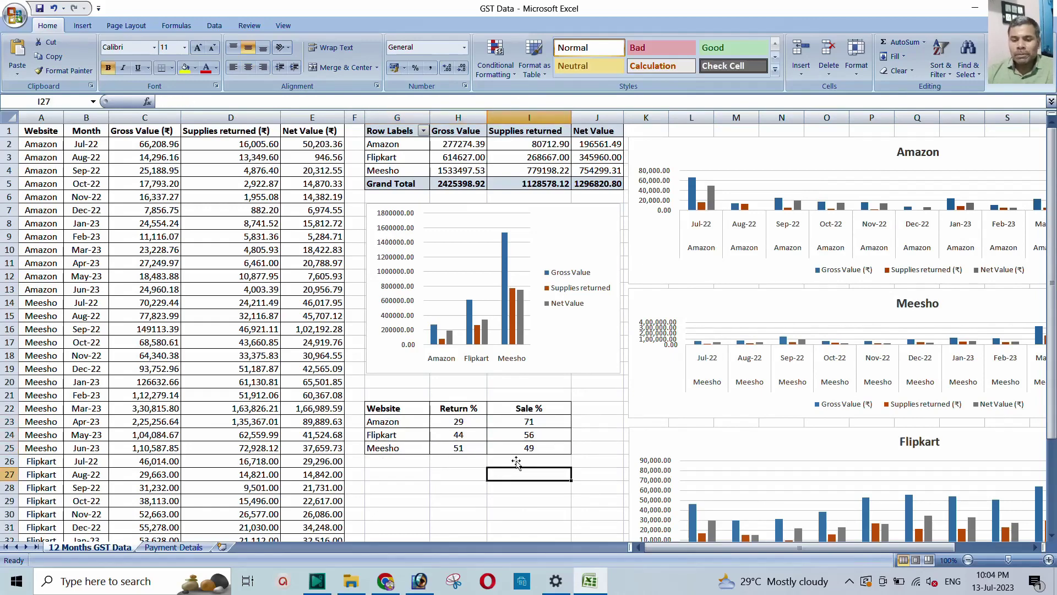
pyautogui.click(387, 583)
pyautogui.click(82, 12)
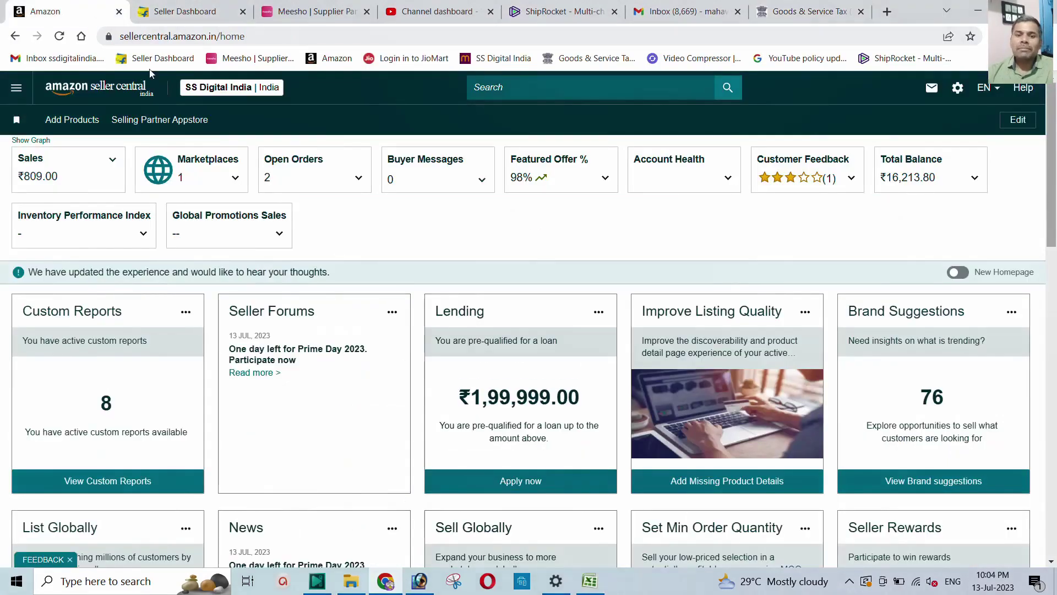
pyautogui.click(16, 87)
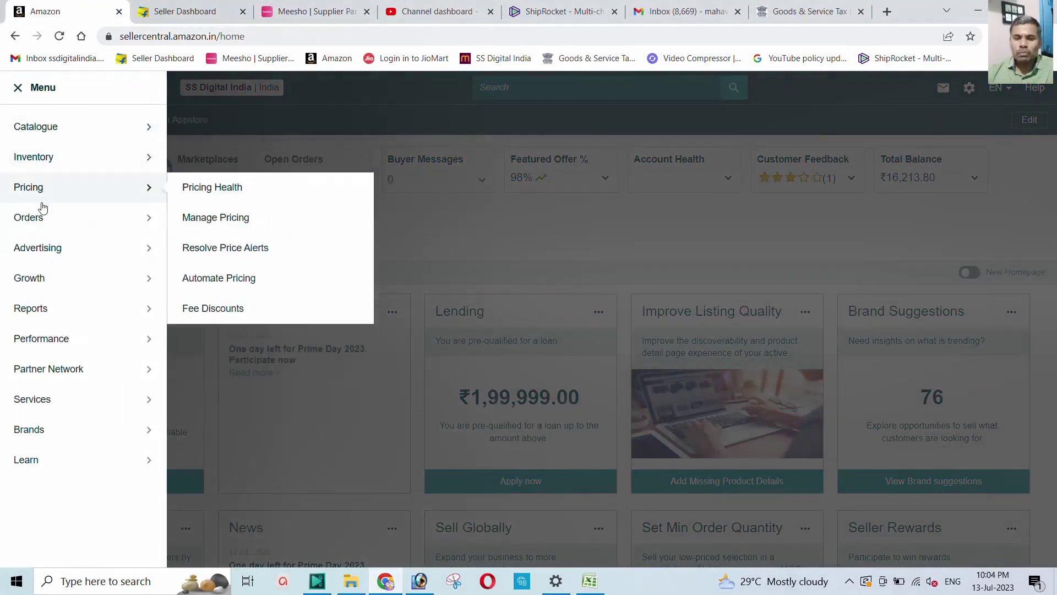
pyautogui.moveTo(43, 163)
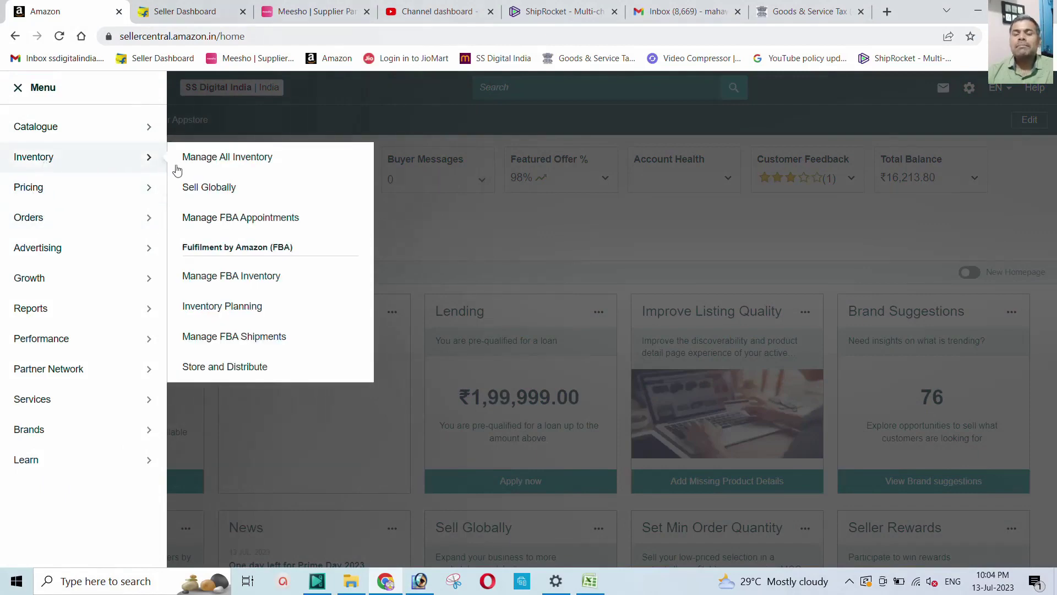
pyautogui.click(238, 160)
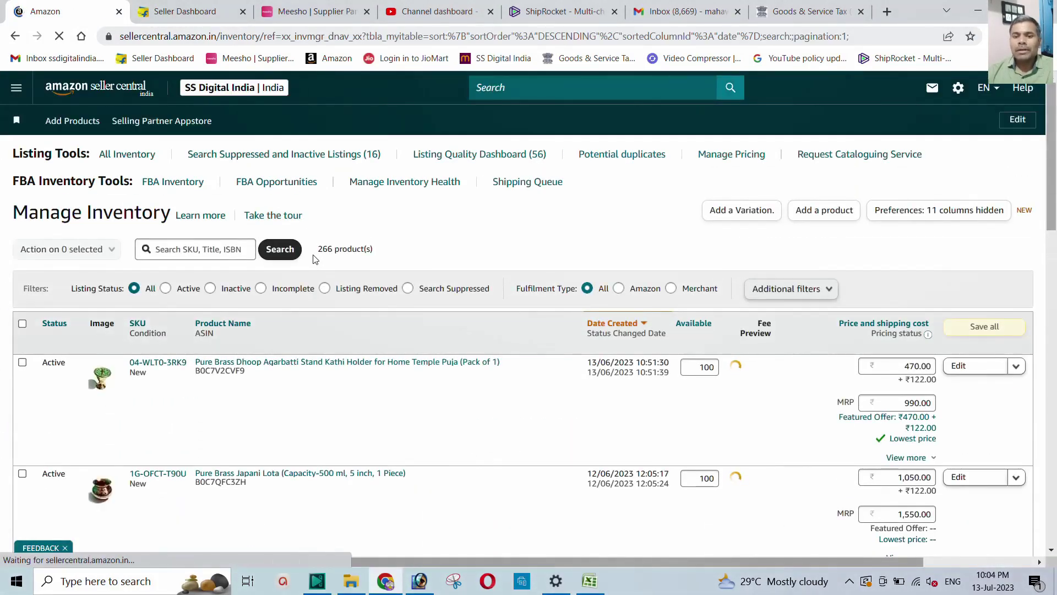
pyautogui.moveTo(318, 249); pyautogui.dragTo(382, 252)
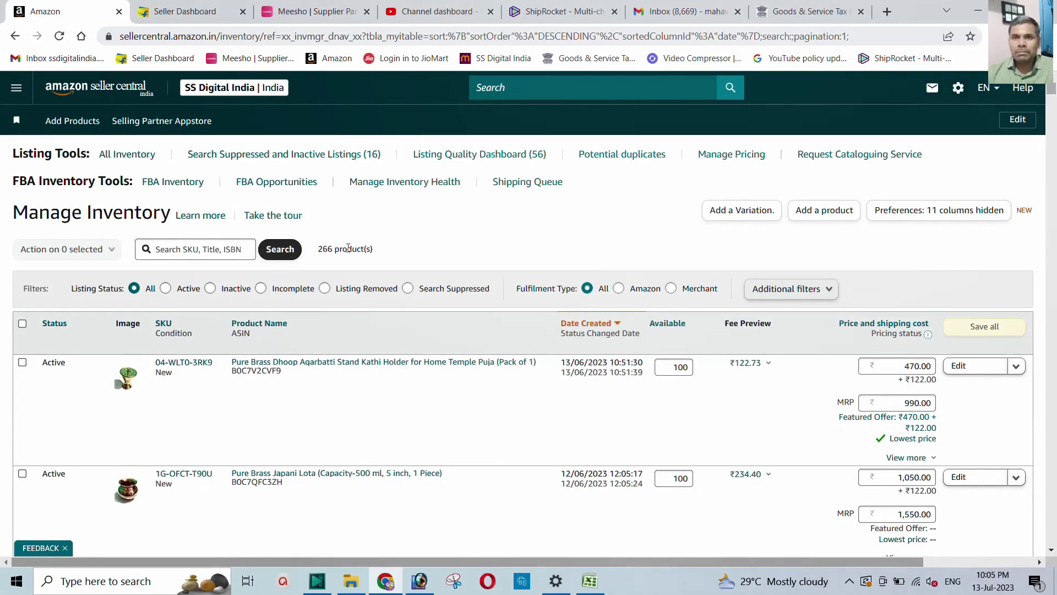
# - Check the active listings count on the Flipkart seller dashboard and in the Meesho supplier inventory
pyautogui.click(181, 11)
pyautogui.moveTo(298, 86)
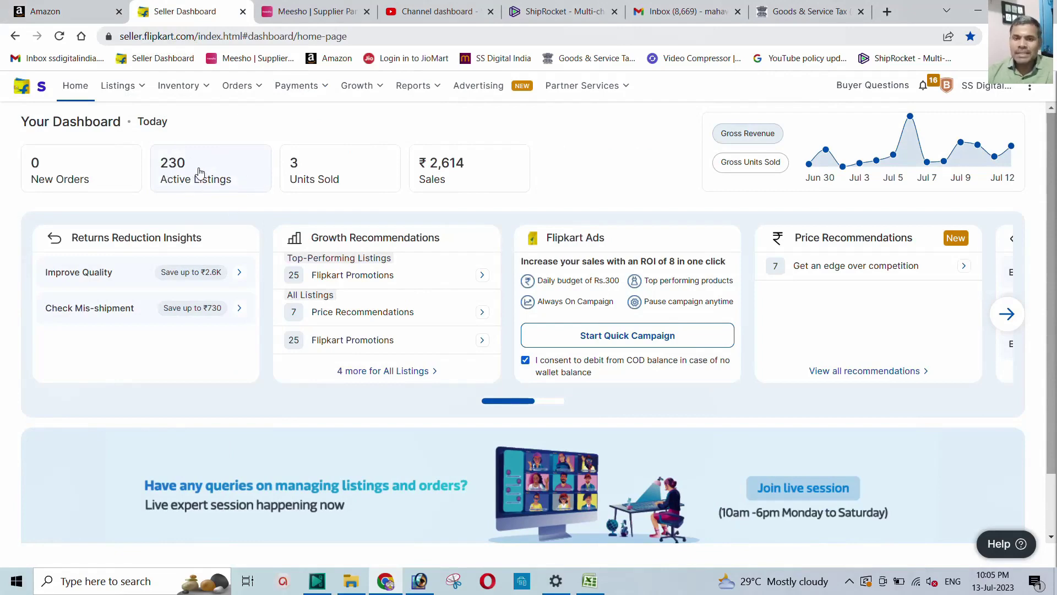
pyautogui.click(301, 11)
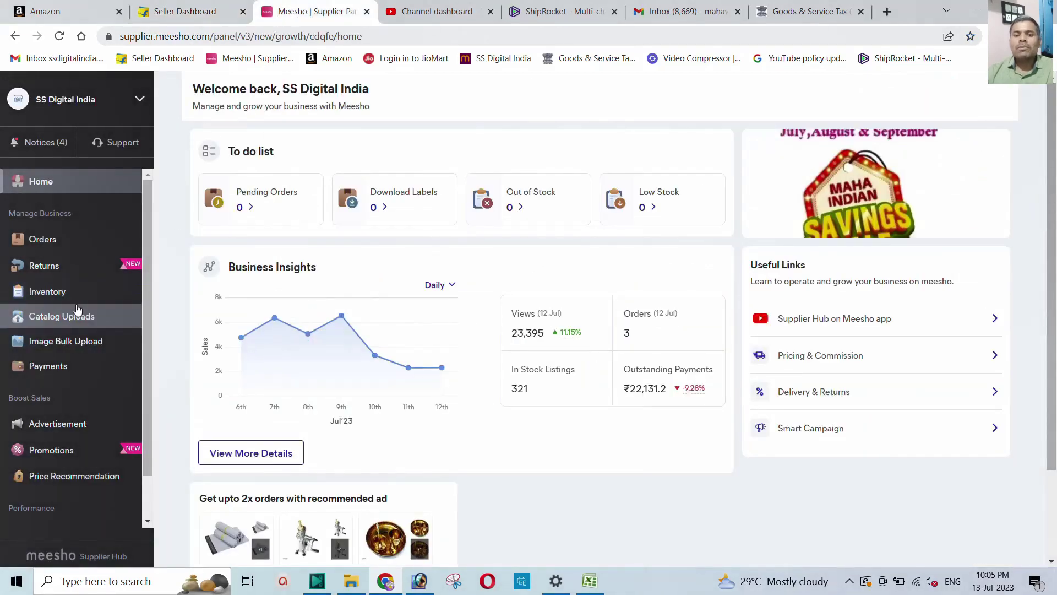
pyautogui.click(45, 296)
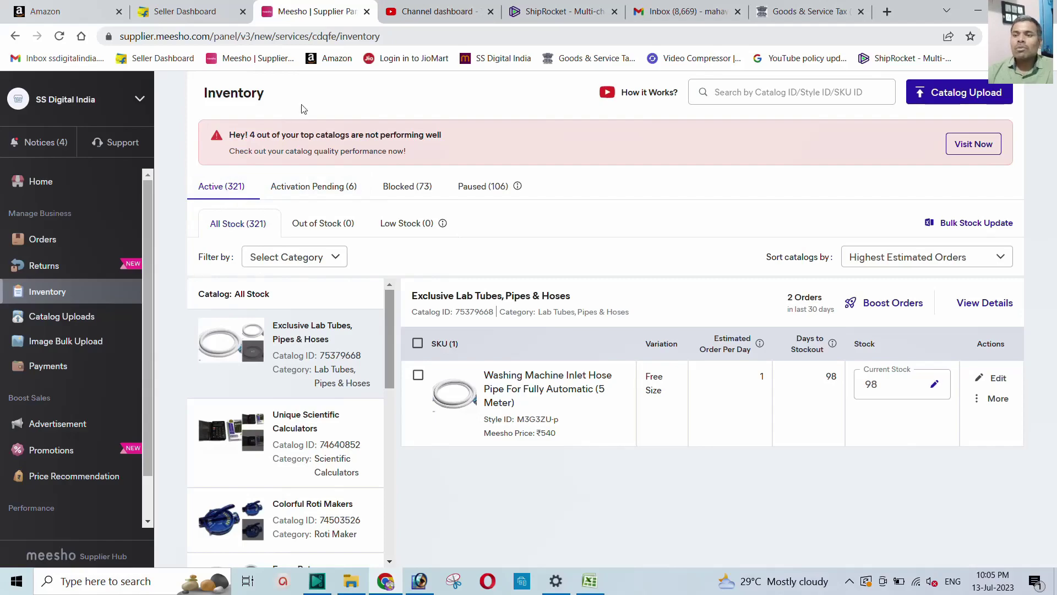
# - Return to the GST Data workbook in Excel and review the Return % and Sale % rows for Amazon, Flipkart and Meesho again
pyautogui.click(975, 9)
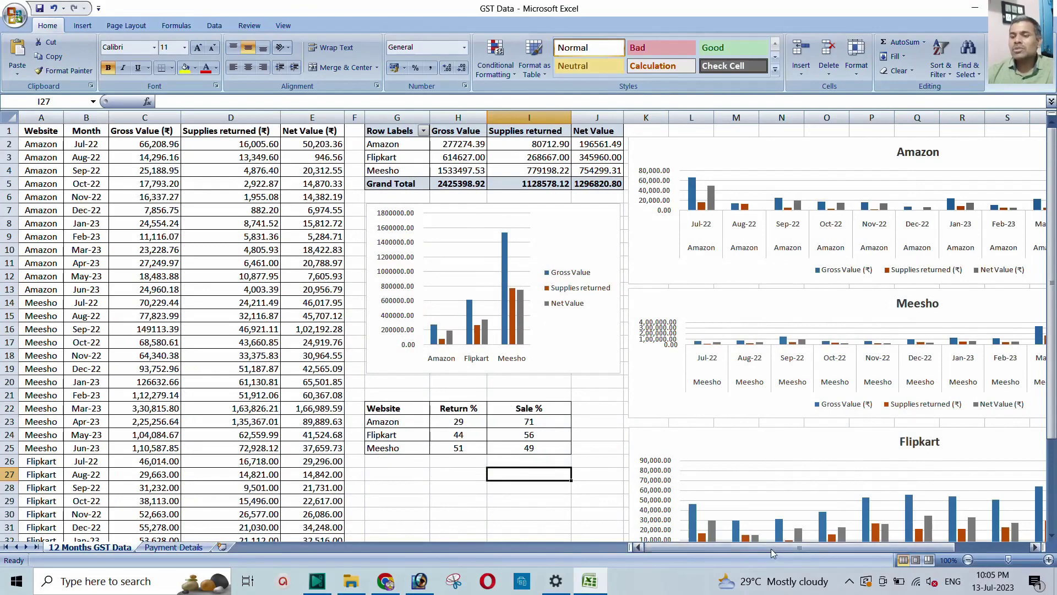
pyautogui.moveTo(771, 548)
pyautogui.mouseDown()
pyautogui.moveTo(829, 547)
pyautogui.moveTo(776, 549)
pyautogui.mouseUp()
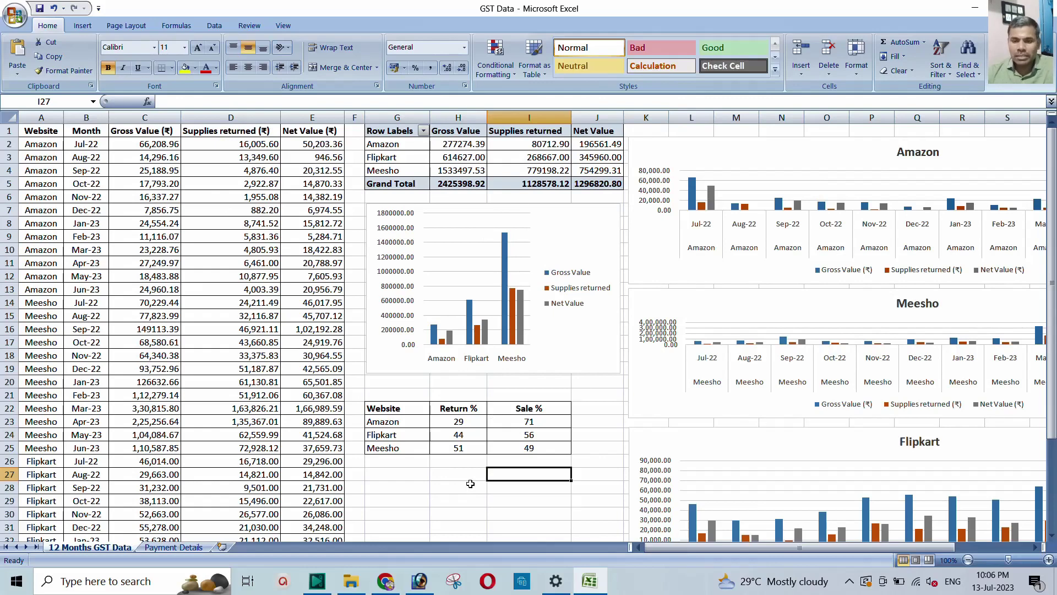
pyautogui.click(389, 462)
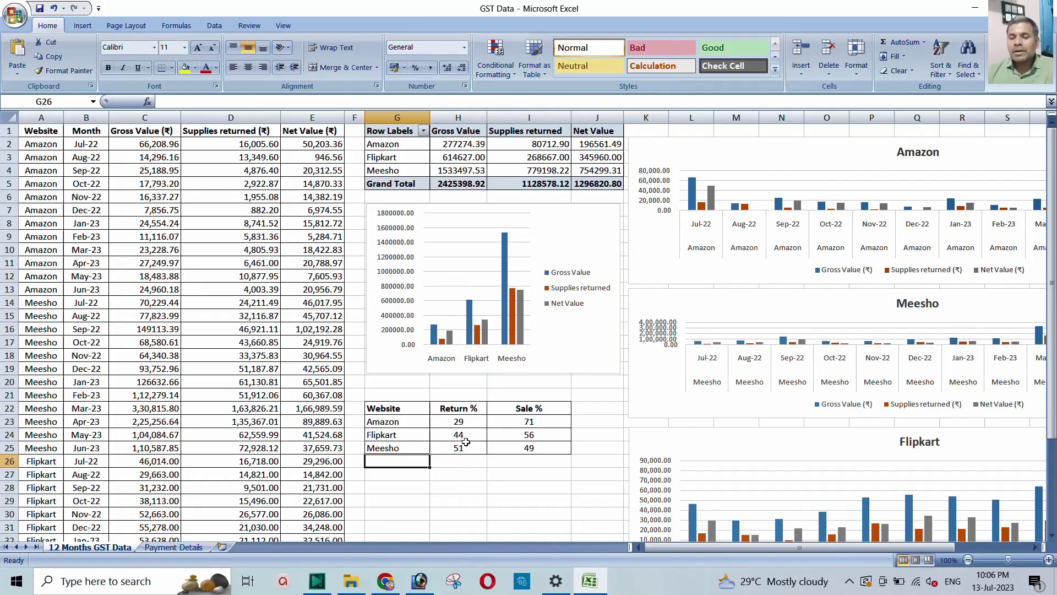
pyautogui.moveTo(386, 422); pyautogui.dragTo(524, 423)
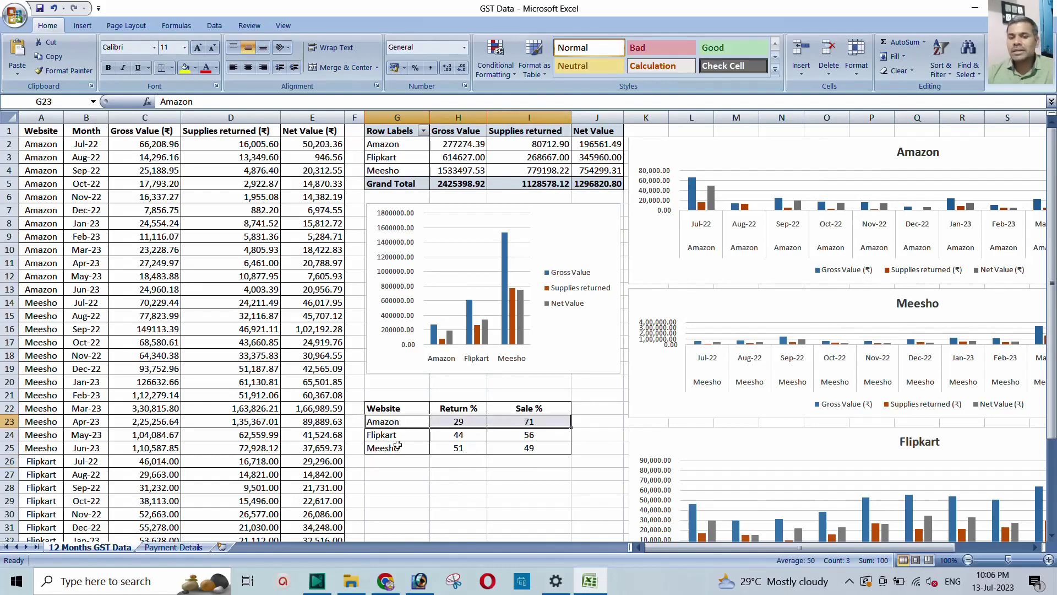
pyautogui.moveTo(388, 435); pyautogui.dragTo(506, 438)
pyautogui.moveTo(395, 455); pyautogui.dragTo(522, 453)
pyautogui.click(457, 492)
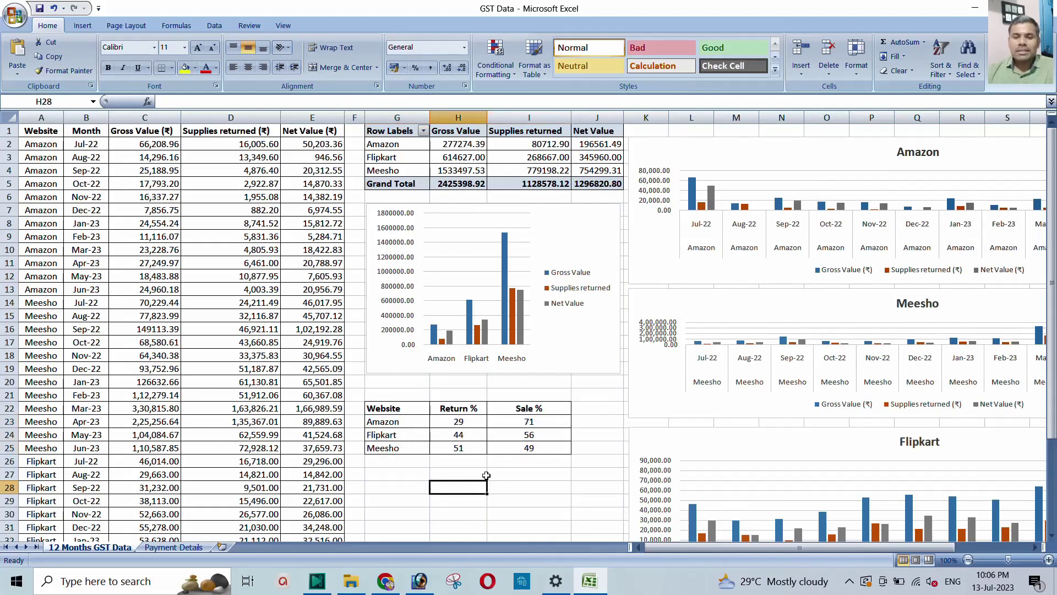